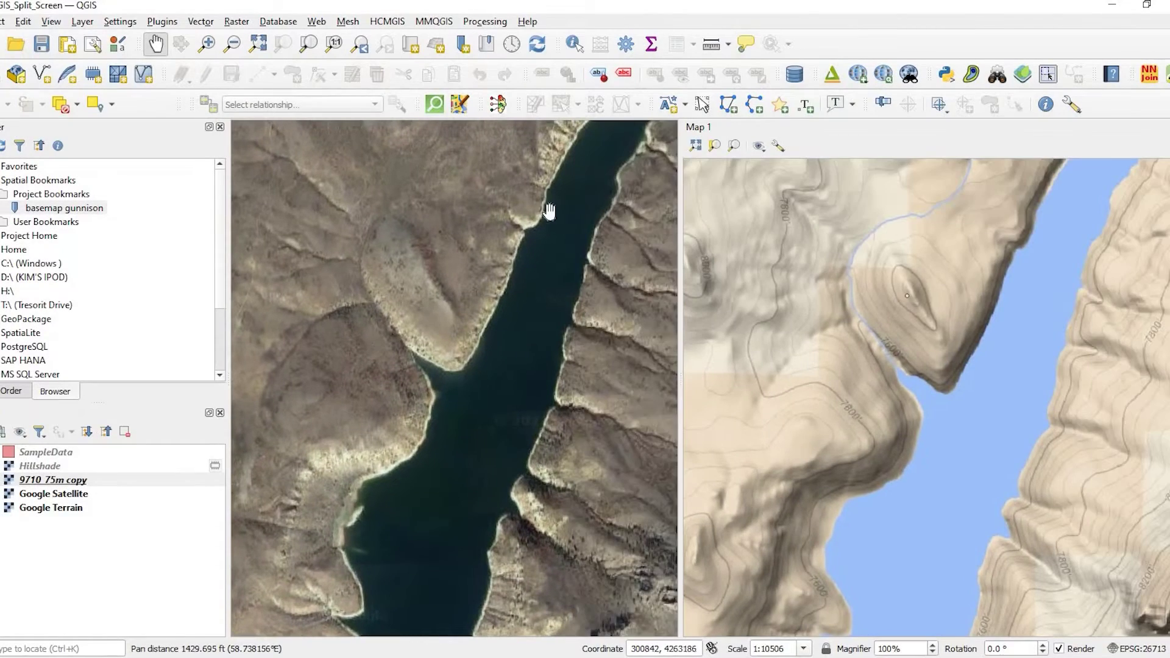
Step: Examine how the main map and the second map view follow each other over the imagery, hillshade and SampleData layers
drag(548, 210, 511, 267)
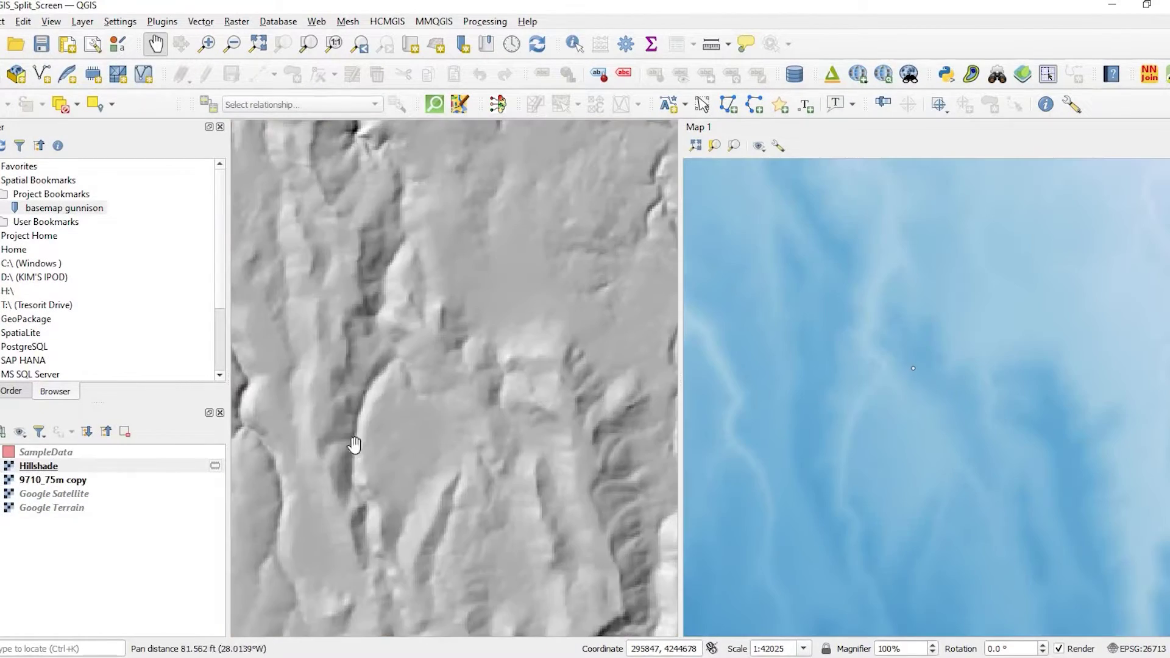
drag(460, 235, 447, 364)
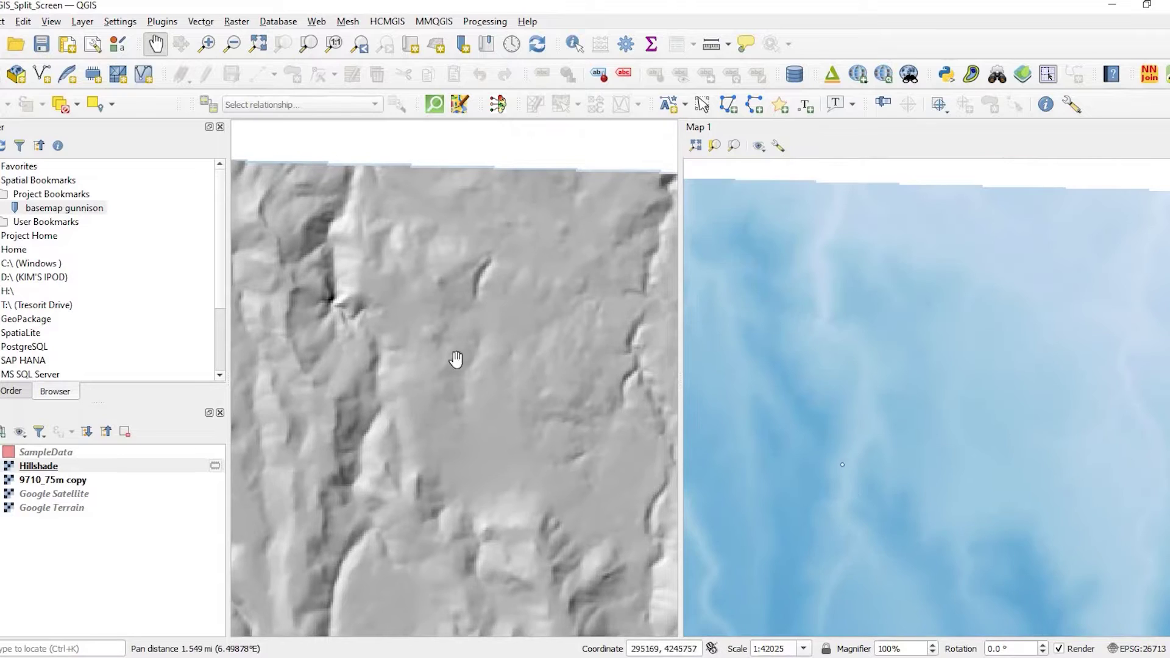
drag(302, 431, 470, 307)
drag(632, 525, 445, 333)
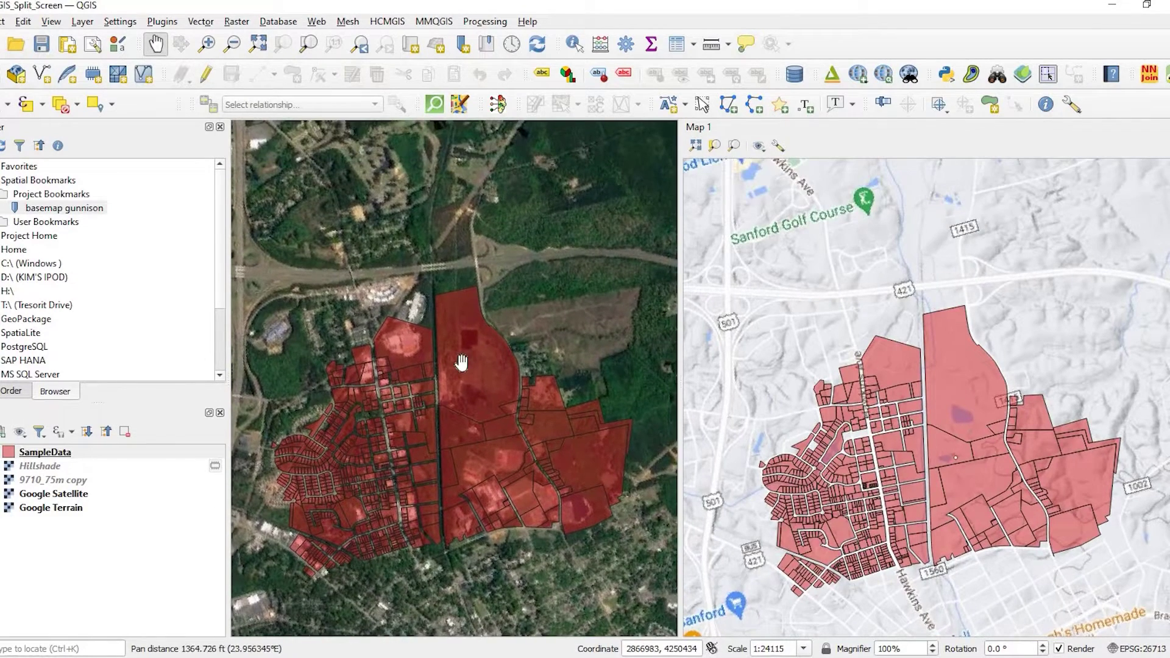
drag(425, 445, 349, 381)
scroll(444, 323, up, 1)
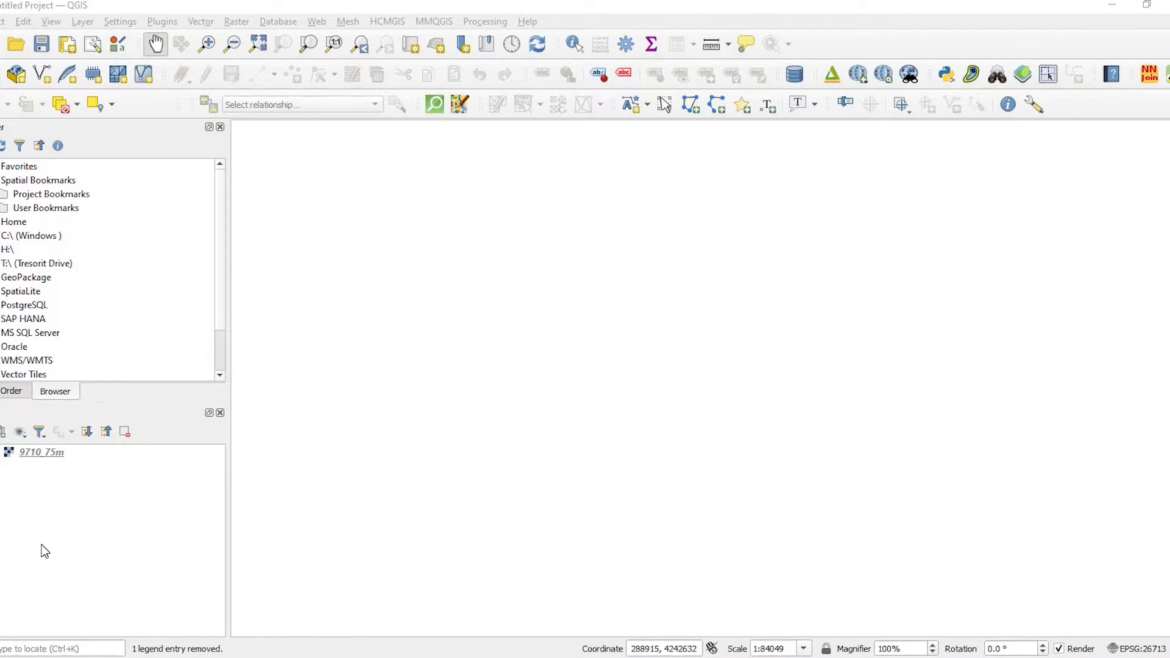
Step: Turn on the 9710_75m raster layer and center it in the map canvas
click(64, 452)
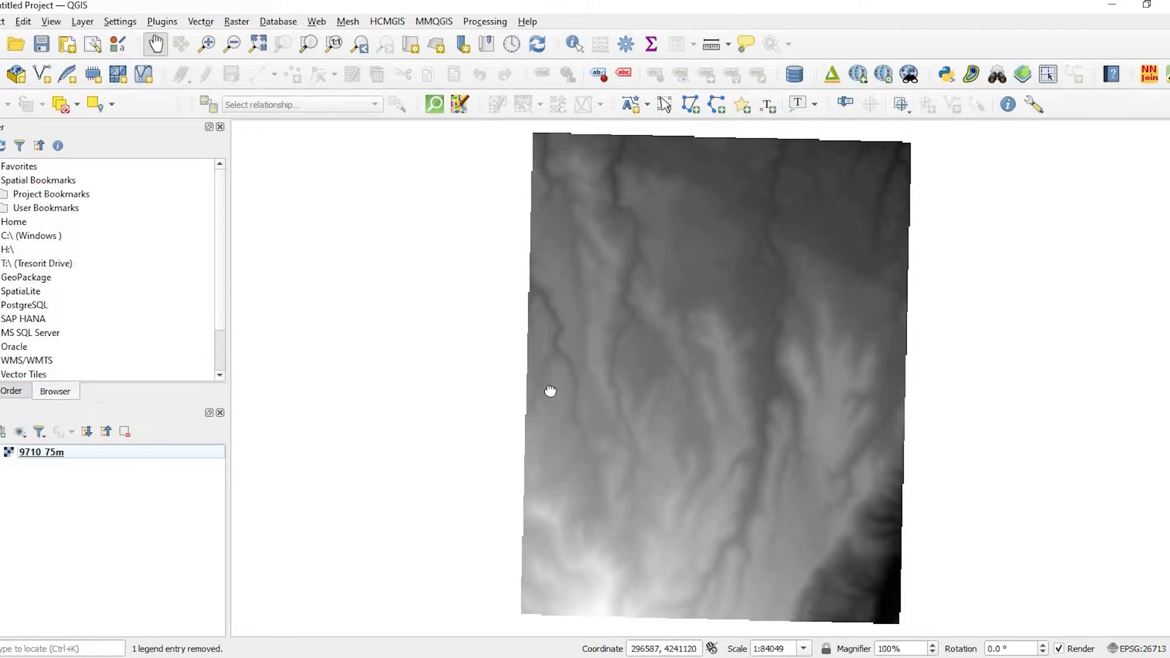
drag(578, 383, 500, 381)
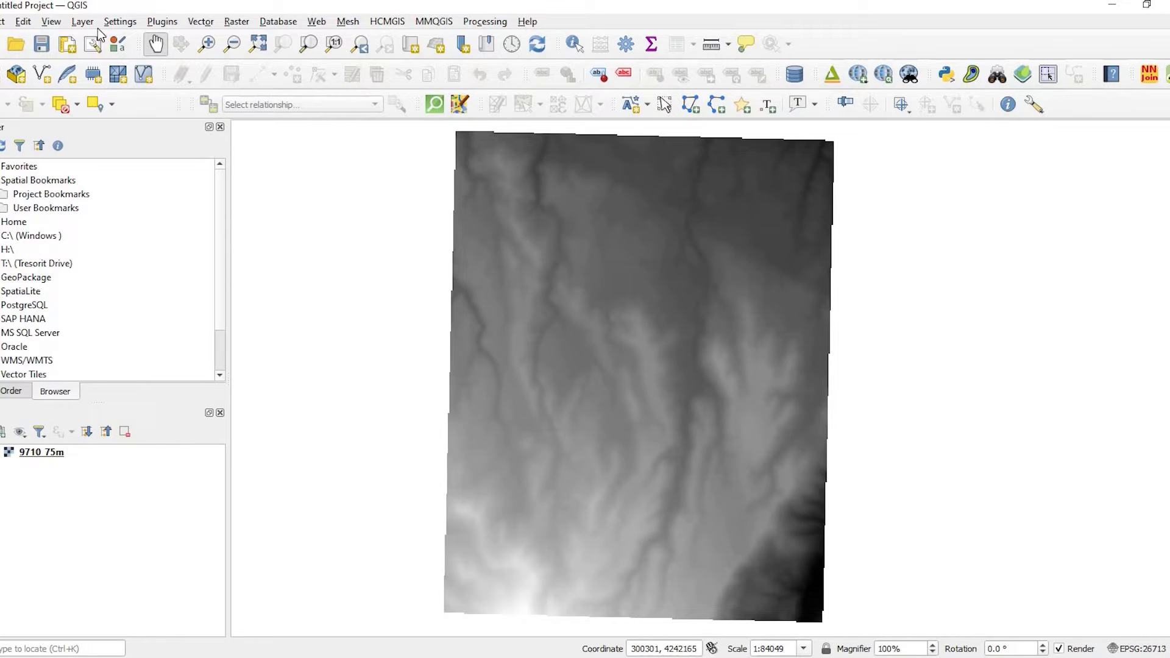
Step: Open three additional map views of the 9710_75m raster
click(52, 22)
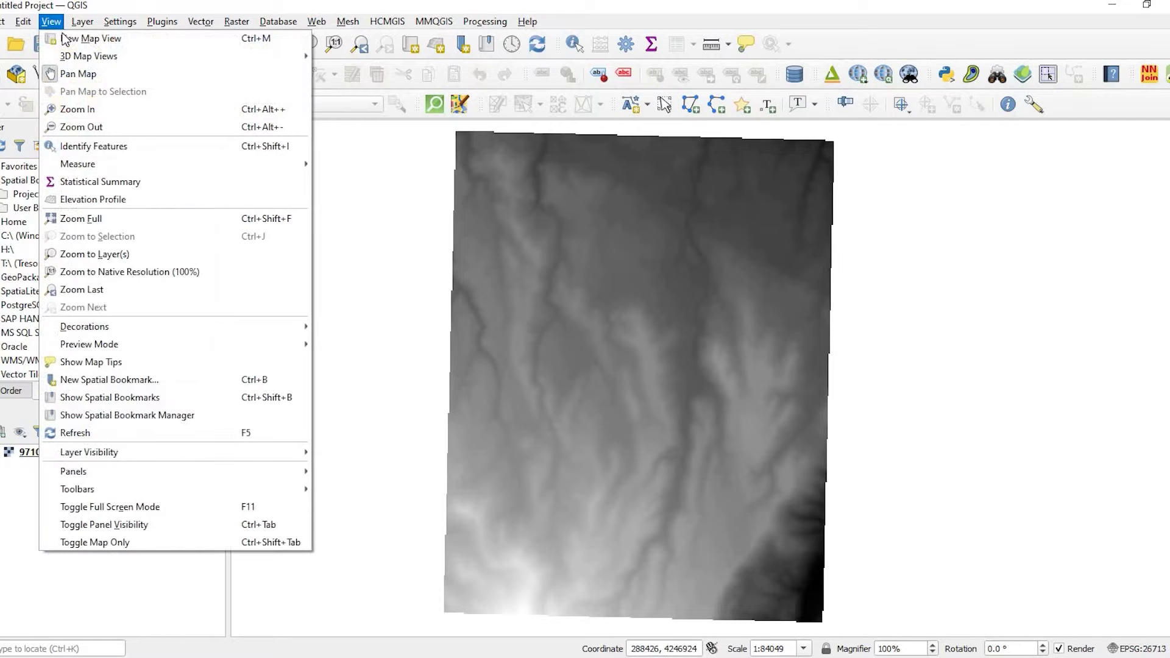
click(69, 40)
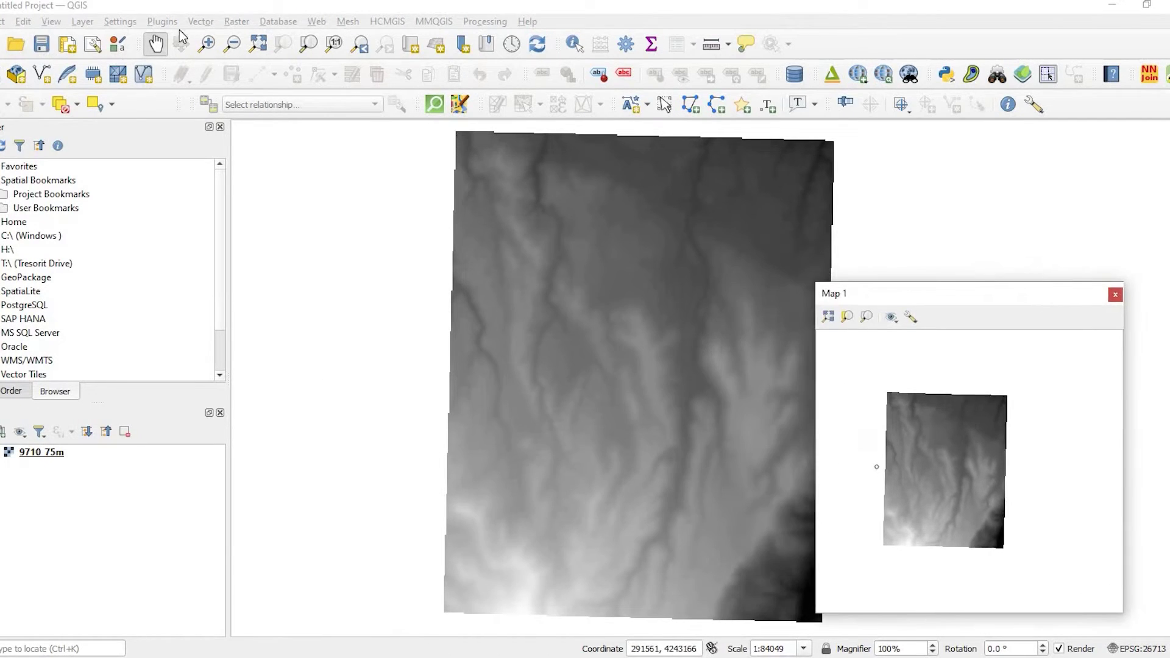
click(51, 21)
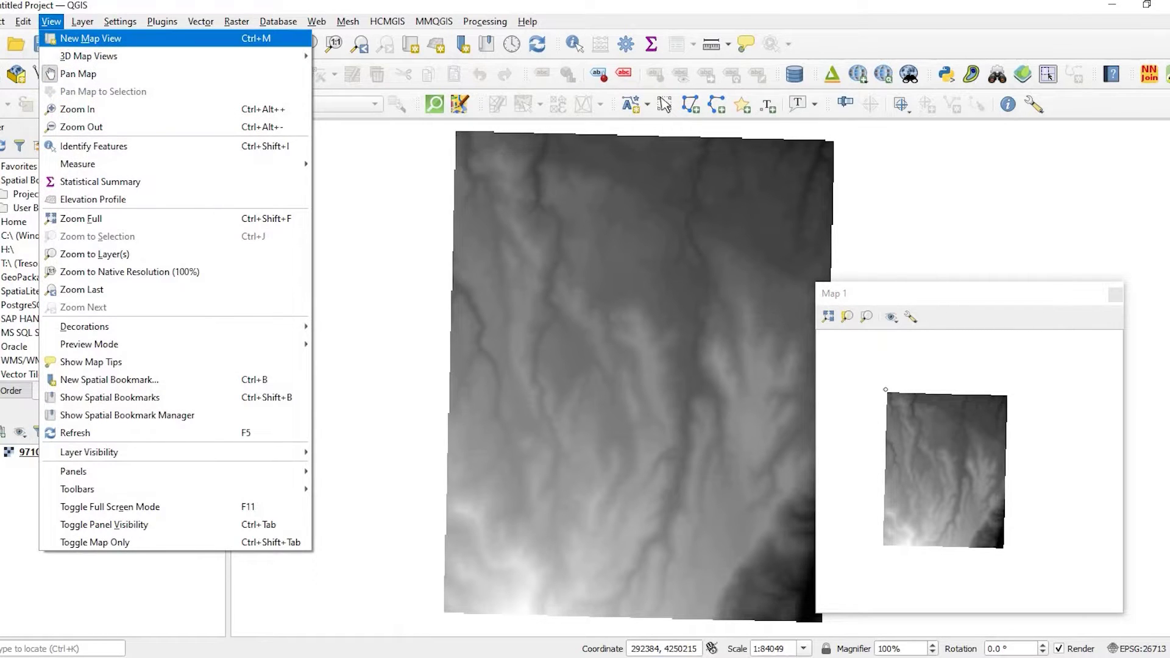
click(90, 38)
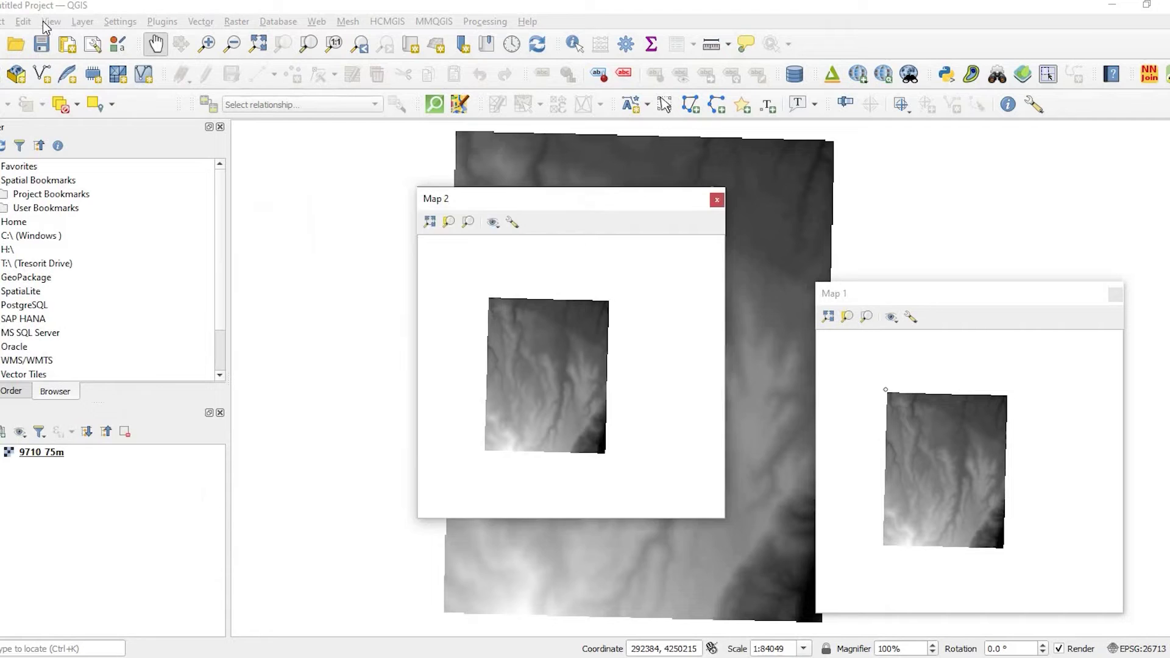
click(52, 21)
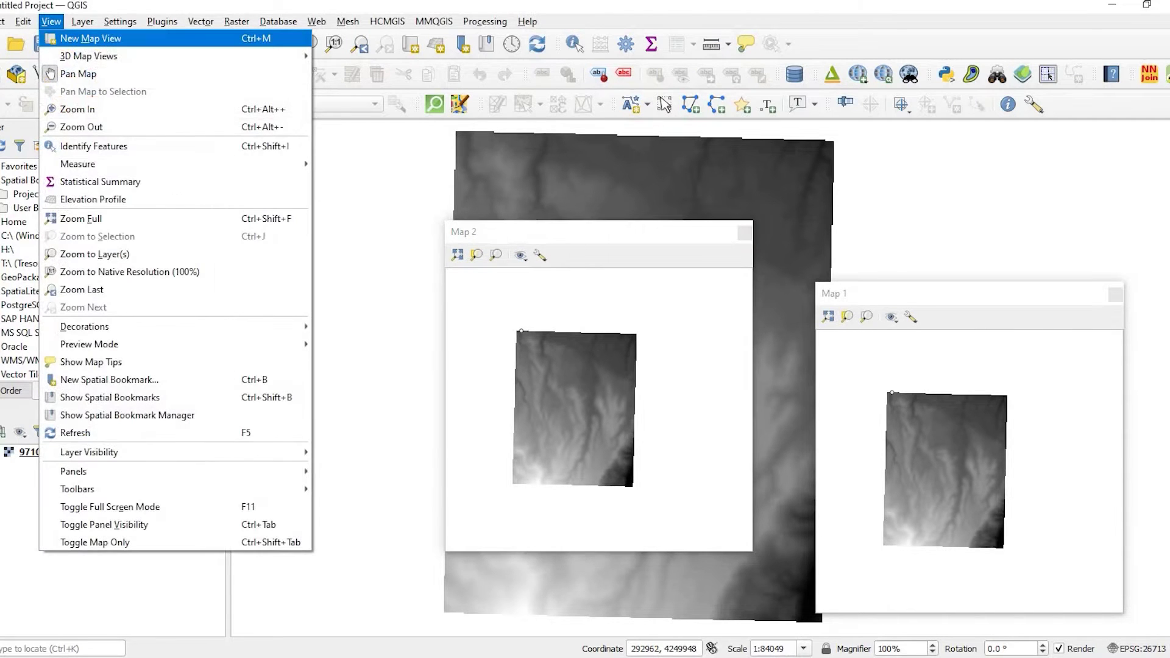
click(70, 39)
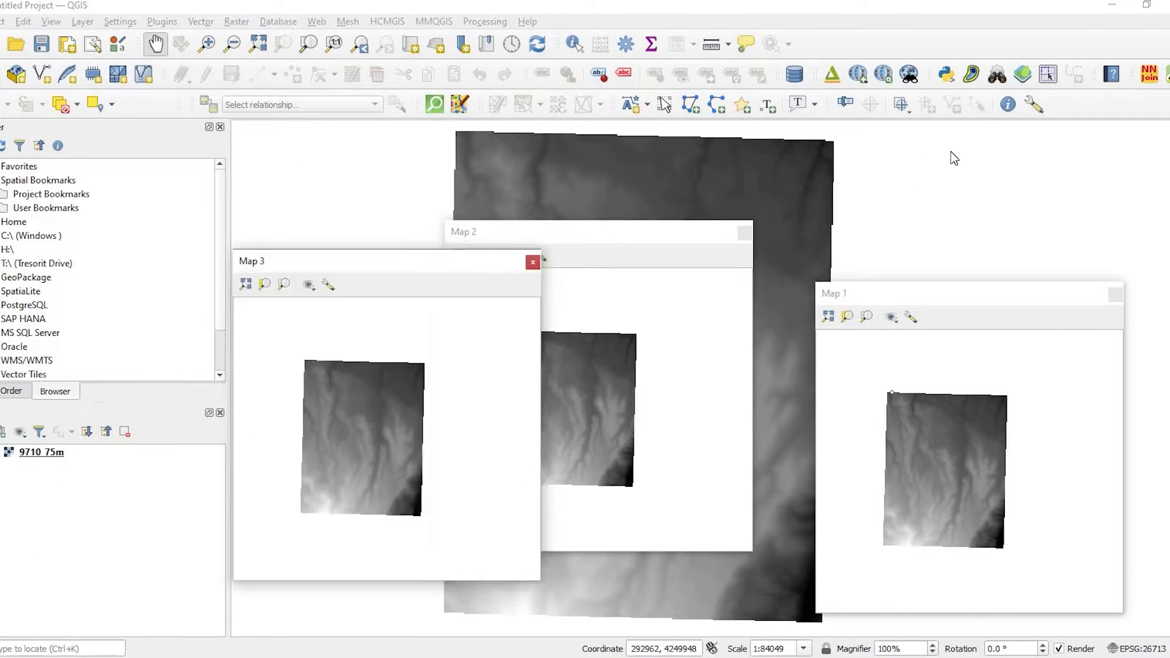
Step: Try docking Map 2 and Map 3 side by side above the main map and Map 1 below it, and close the extra views
drag(335, 259, 920, 212)
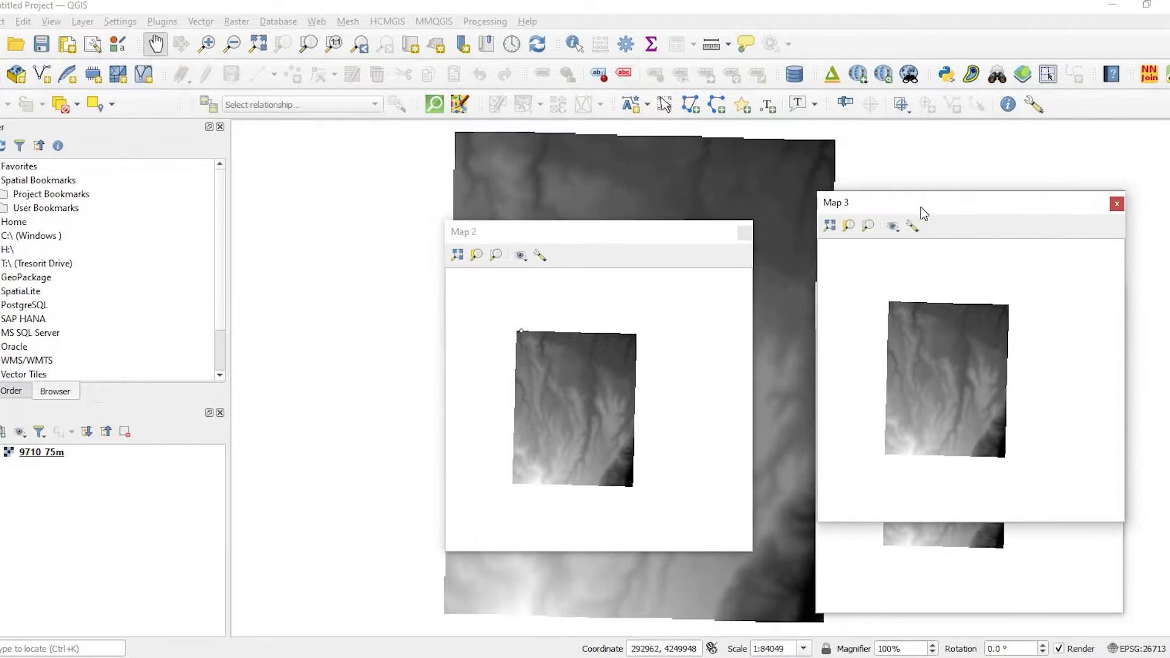
drag(566, 245, 495, 229)
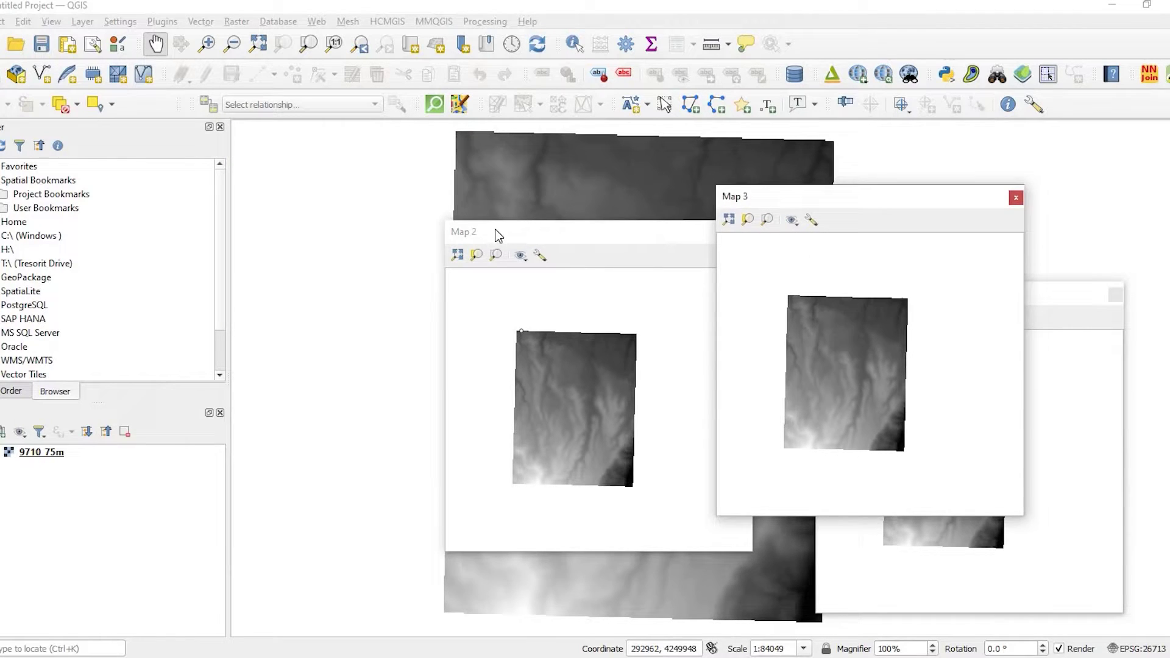
drag(393, 207, 384, 132)
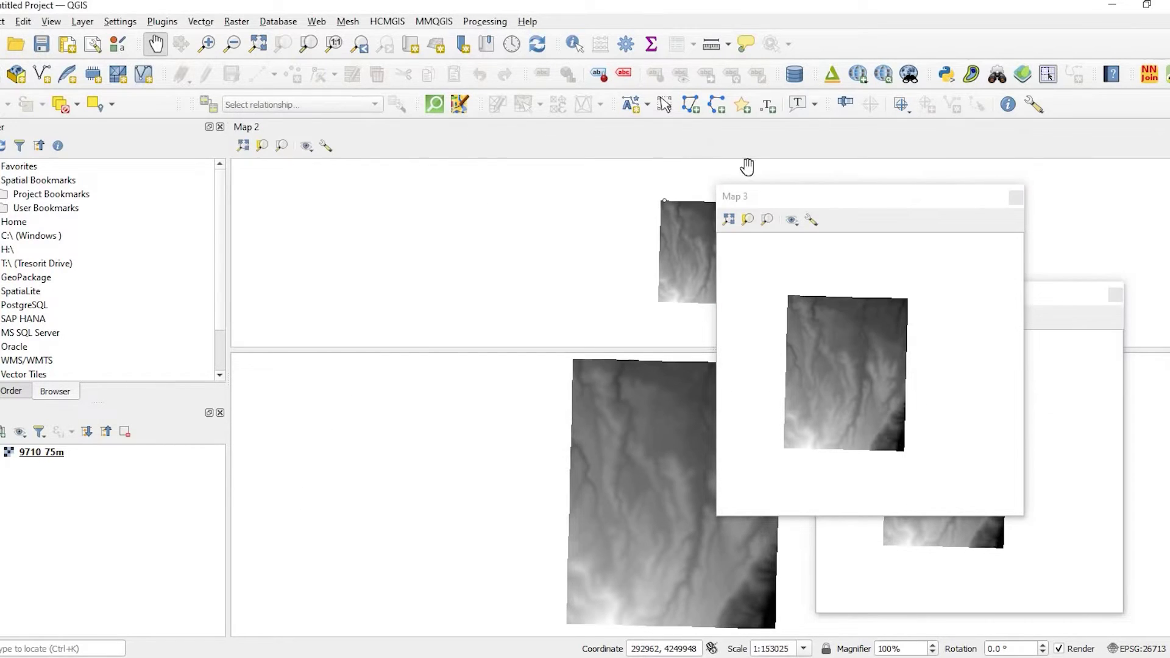
drag(852, 209, 923, 347)
drag(839, 481, 707, 623)
drag(689, 323, 654, 317)
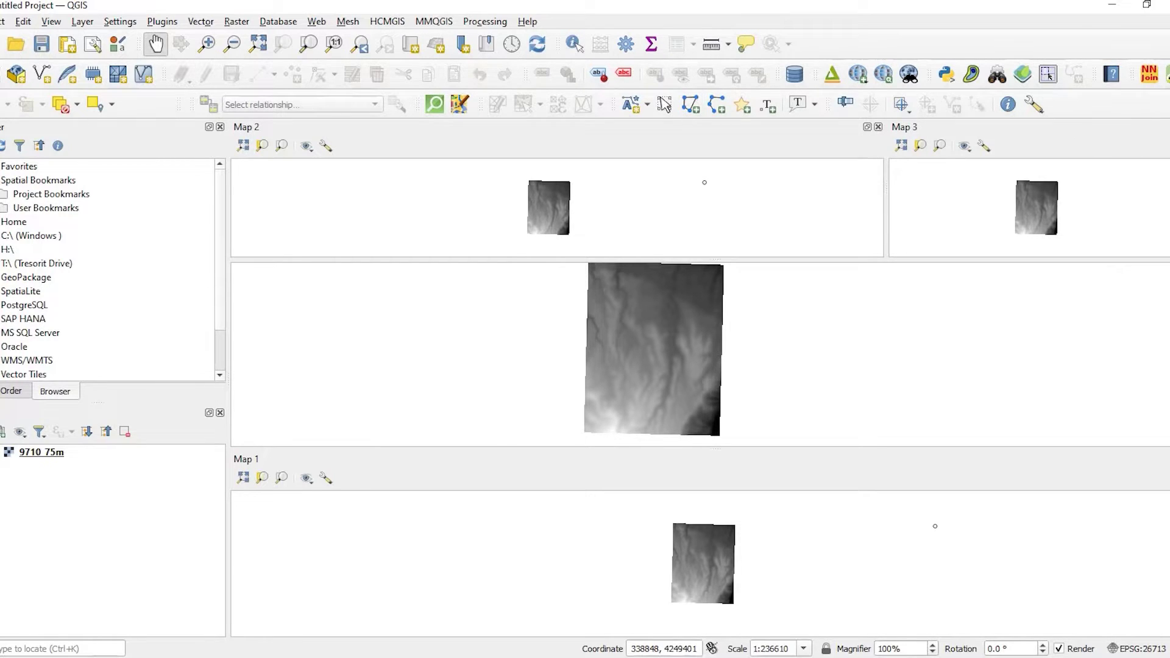
click(1169, 127)
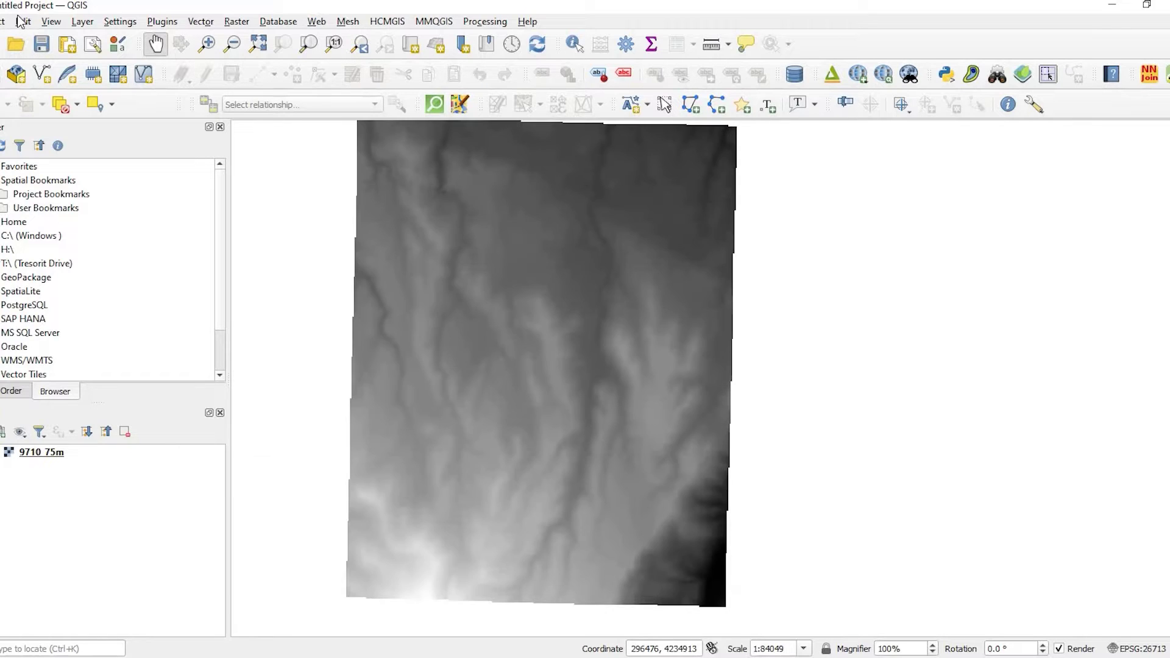
Step: Open one new map view and dock it to the right of the main map as a side-by-side split screen
click(51, 21)
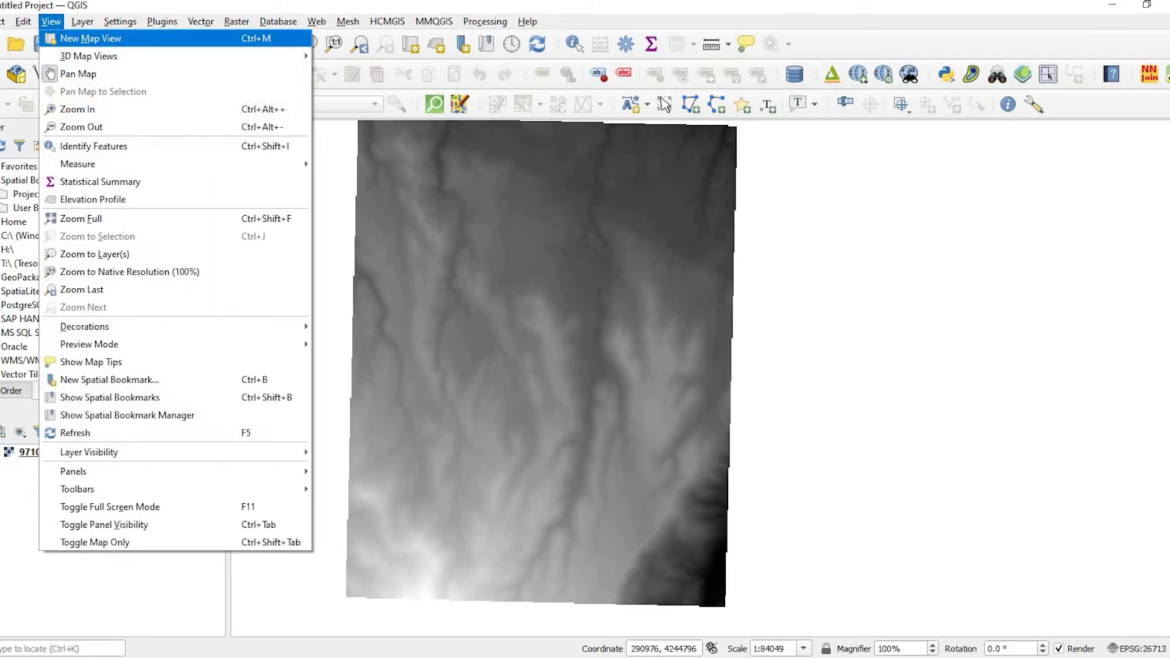
click(198, 41)
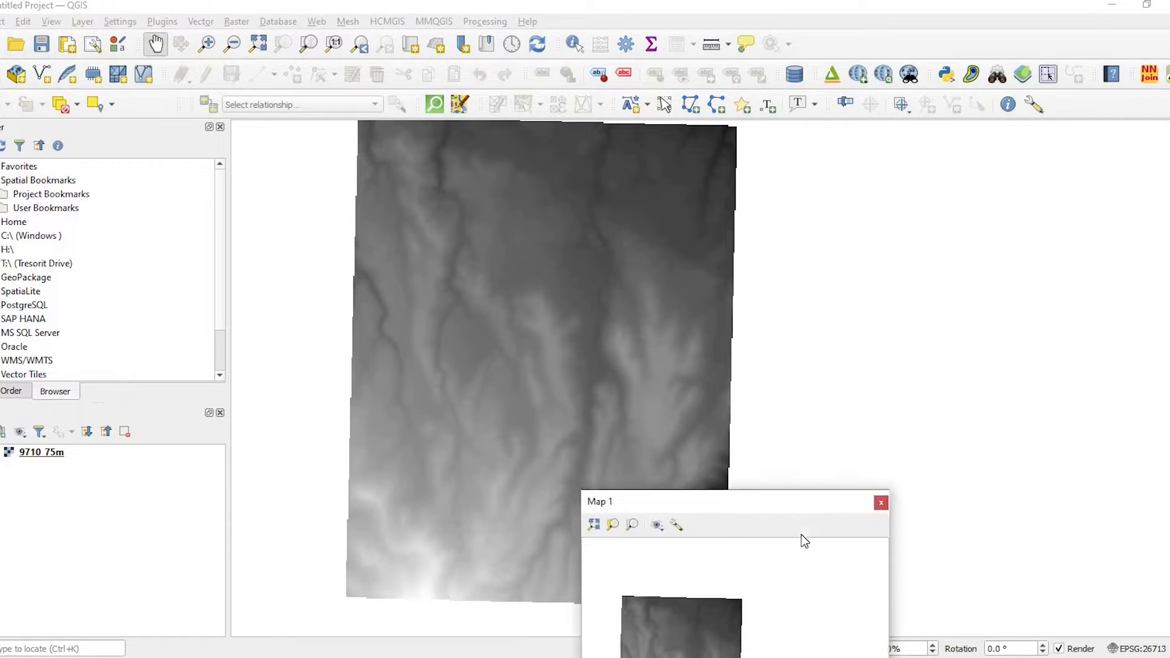
drag(781, 499, 741, 487)
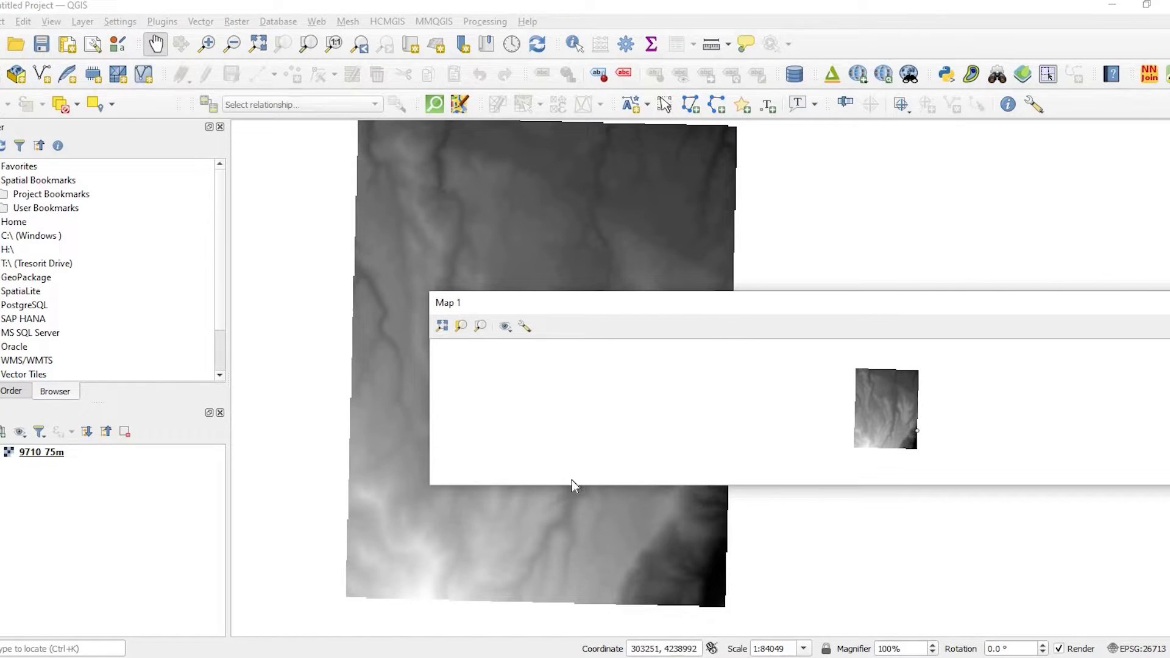
drag(481, 505, 526, 592)
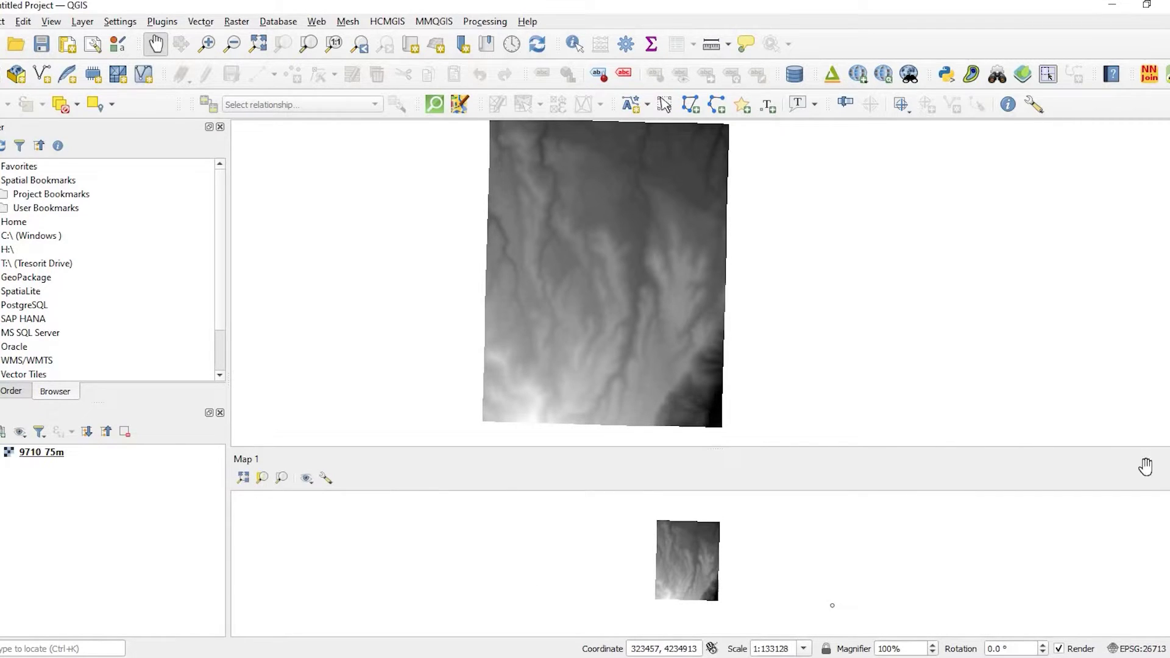
drag(834, 308, 685, 289)
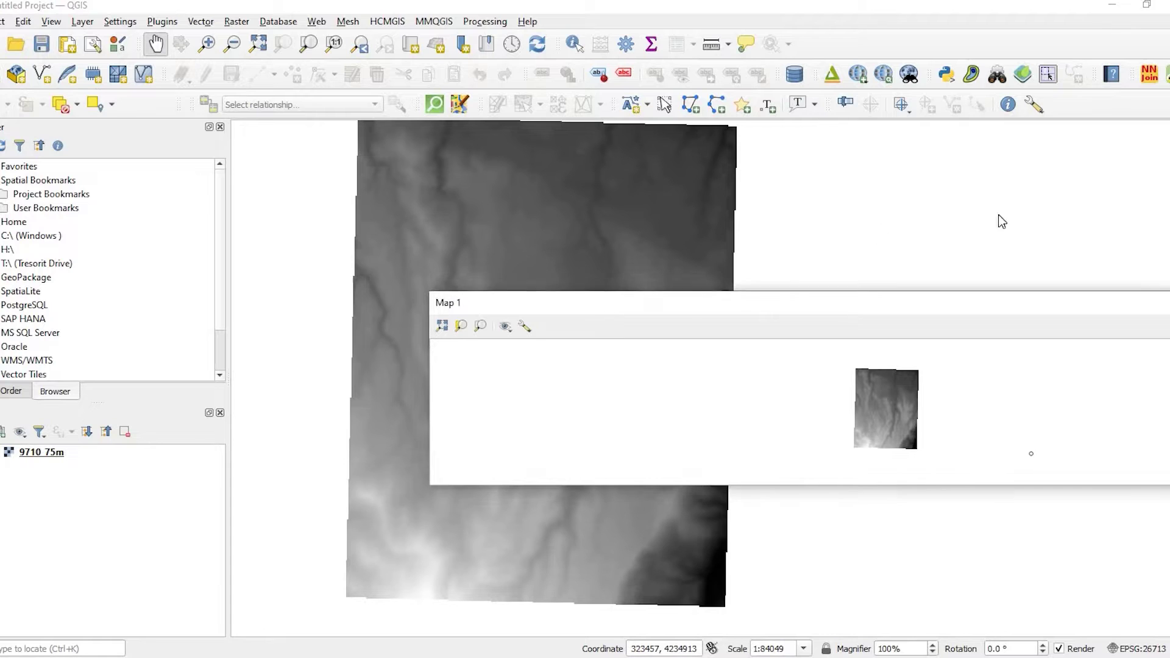
drag(1165, 290, 520, 249)
drag(852, 328, 937, 344)
drag(472, 370, 444, 310)
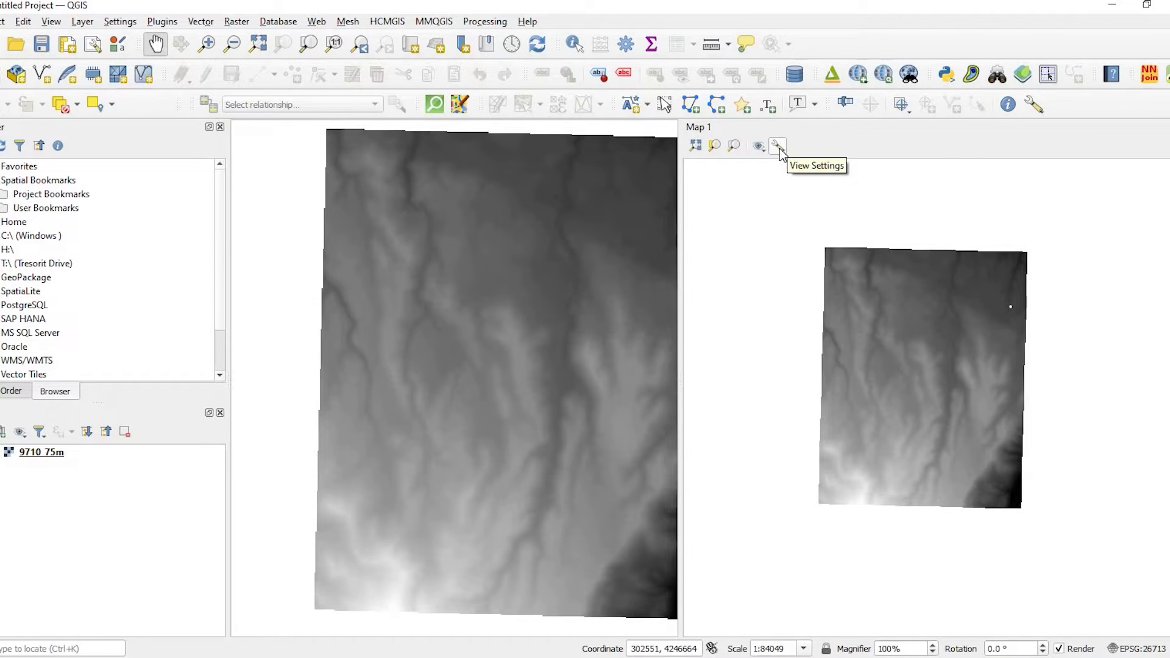
Step: Enable Synchronize View Center with Main Map for the Map 1 view
click(779, 148)
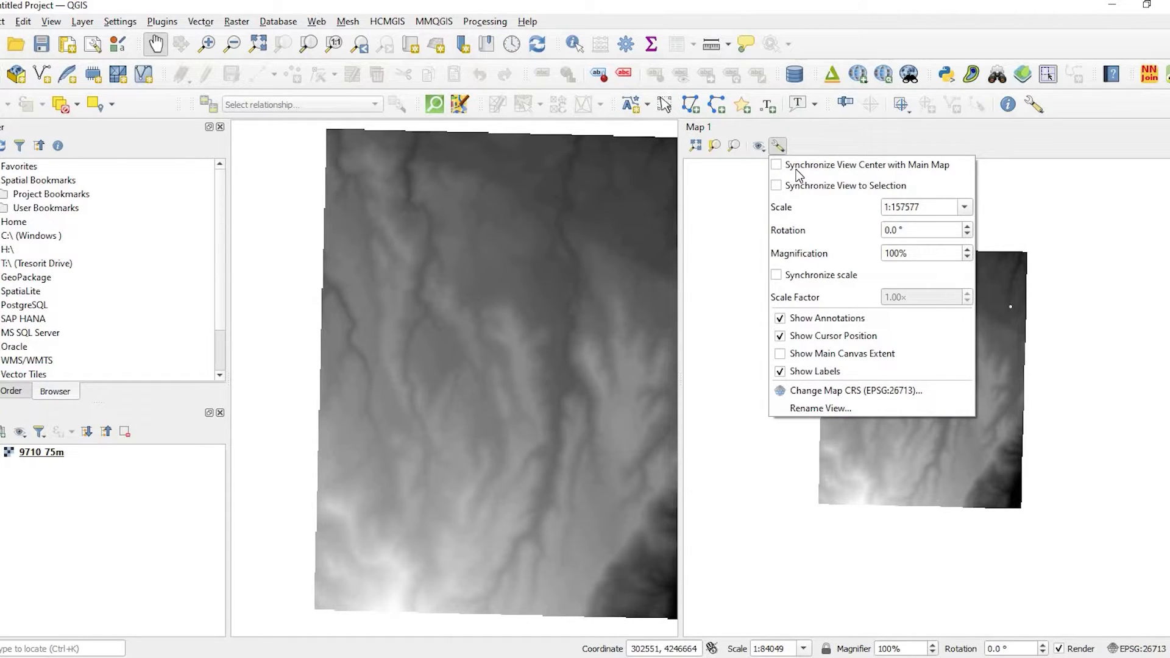
click(827, 166)
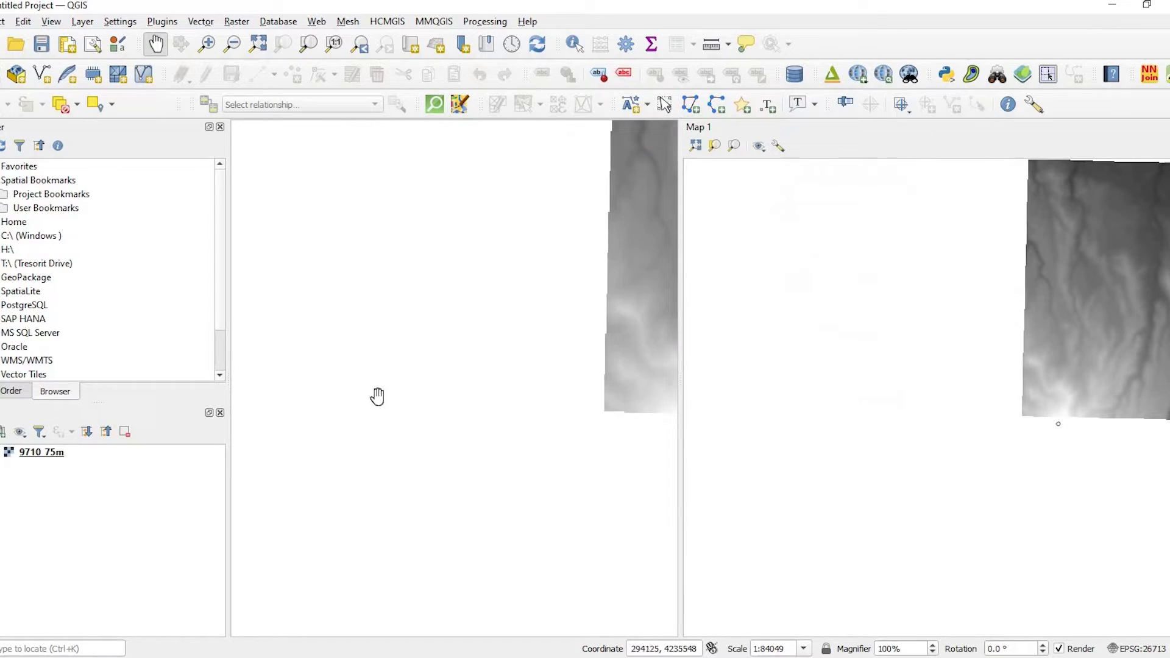
Step: Pan both the main map and Map 1 to examine how their view centers follow each other
drag(409, 364, 303, 467)
drag(473, 368, 452, 464)
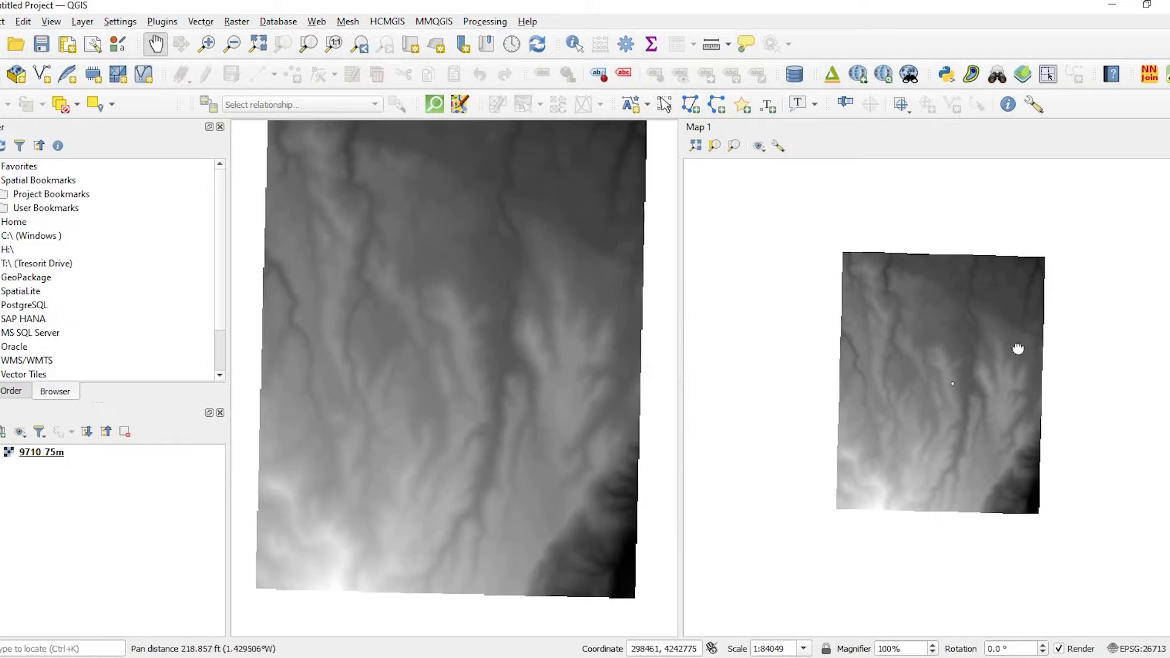
drag(997, 445, 1018, 349)
drag(515, 333, 546, 441)
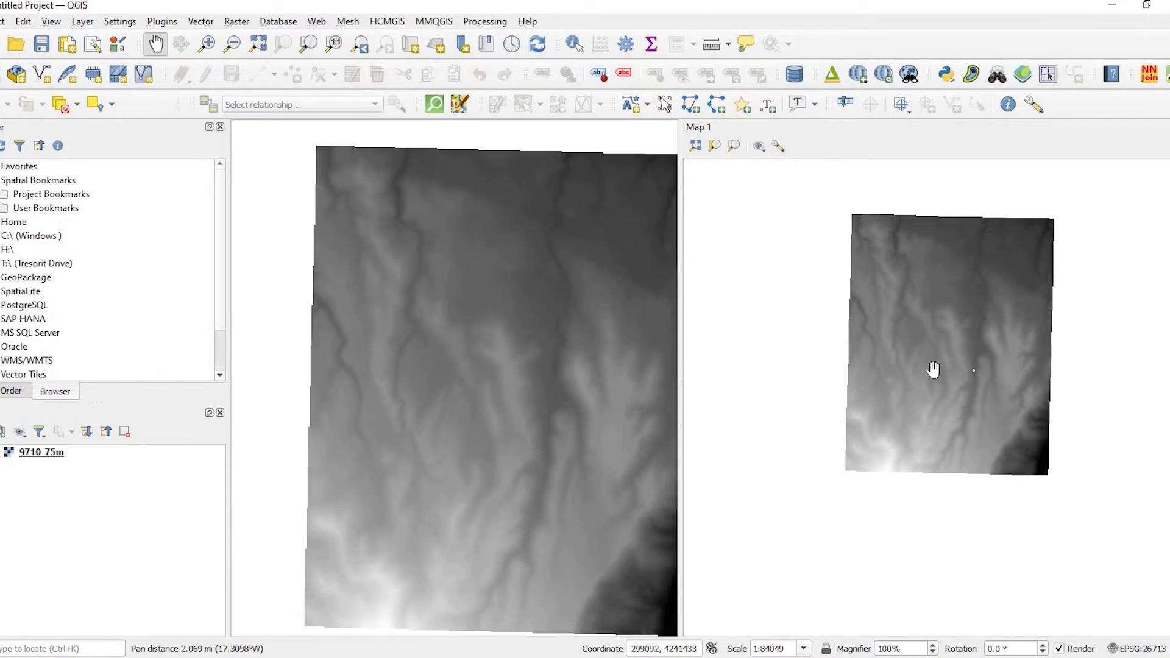
drag(933, 369, 898, 360)
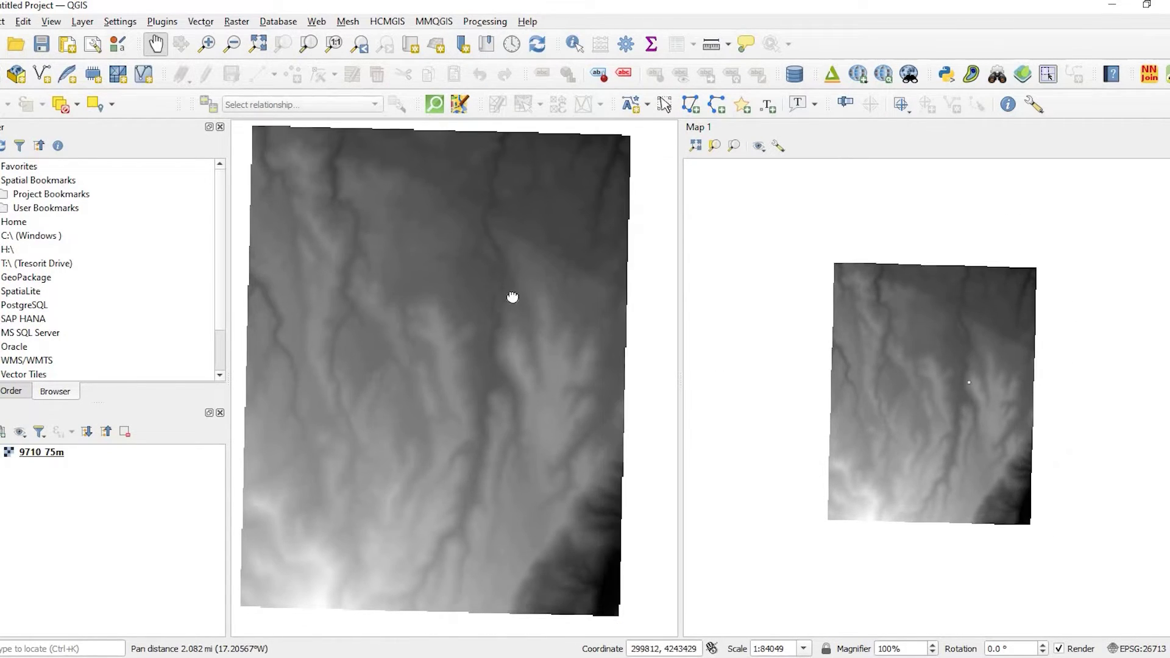
drag(494, 325, 512, 297)
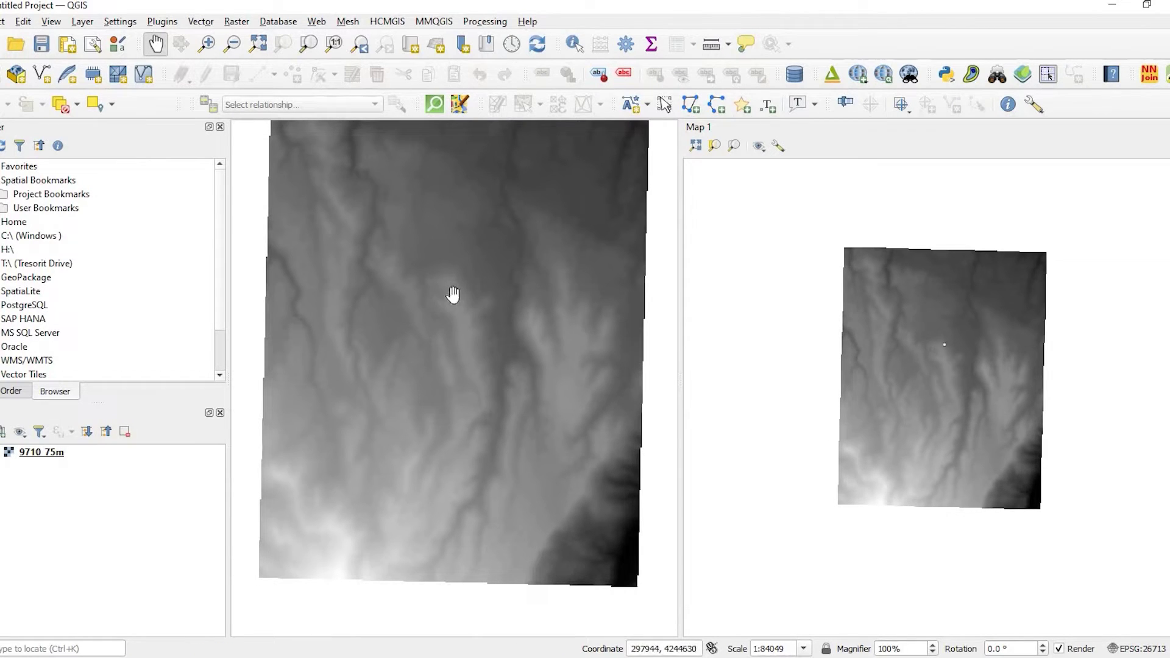
drag(443, 341, 461, 365)
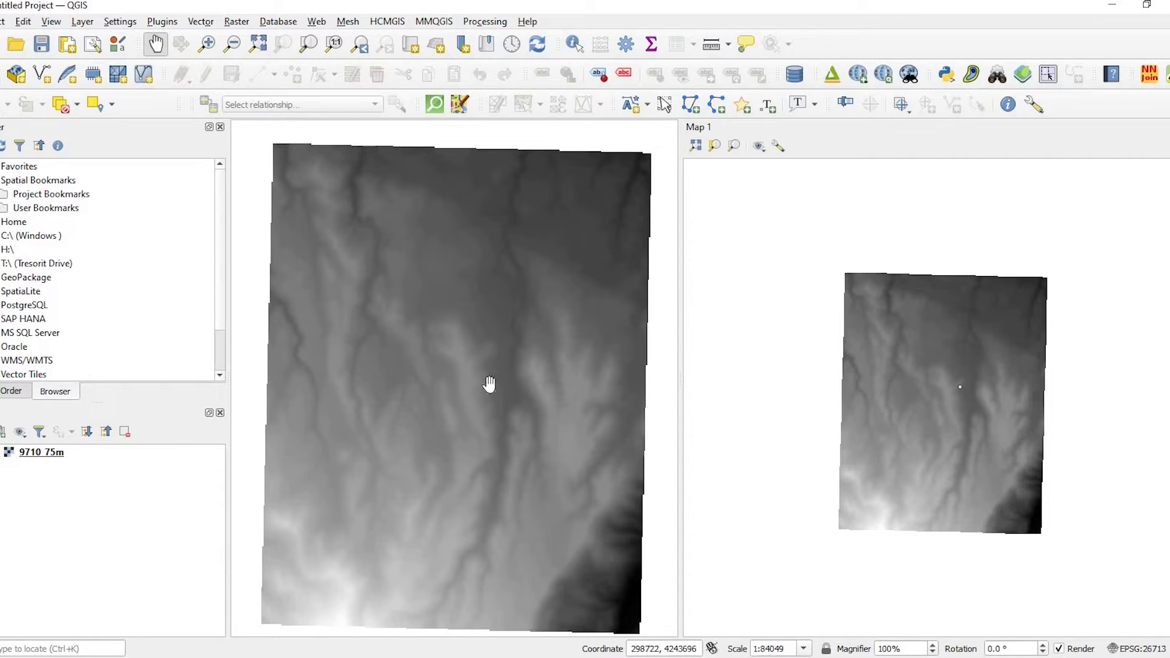
drag(489, 384, 528, 302)
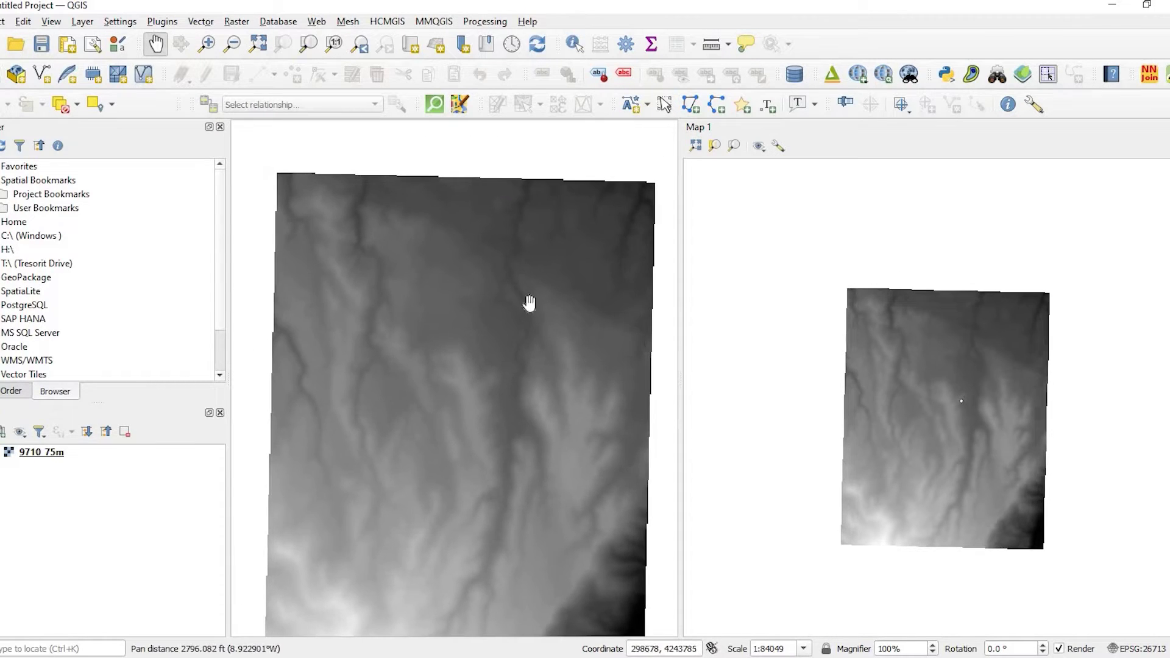
Step: Enable Synchronize scale for Map 1 and check the match by panning the main map
click(779, 147)
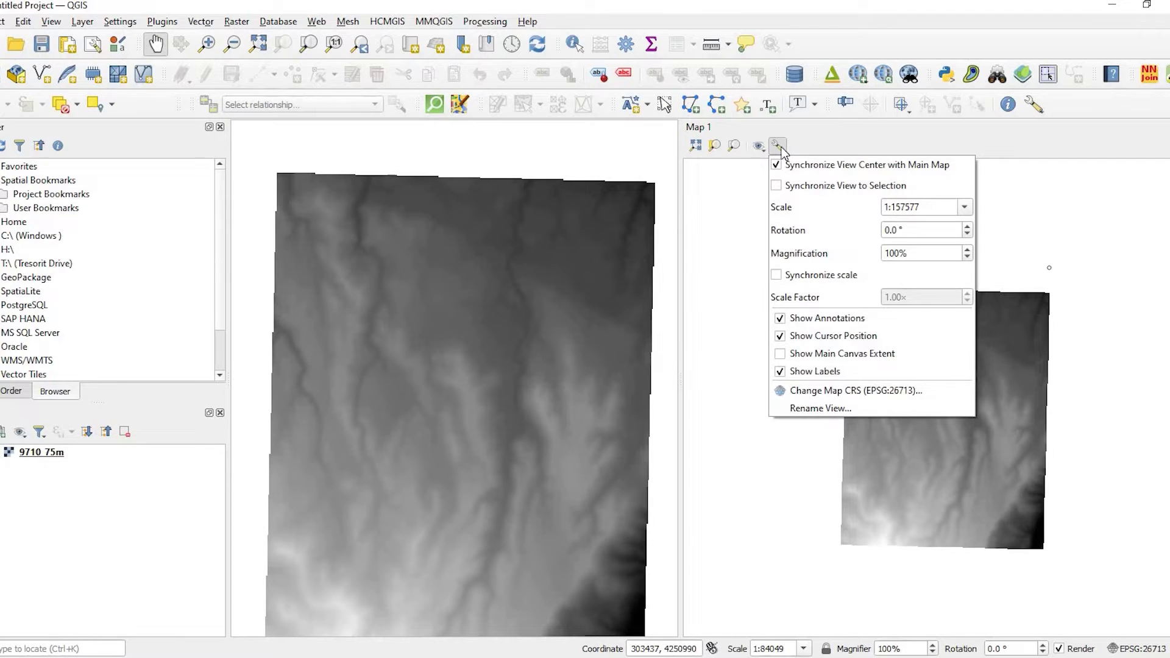
click(802, 277)
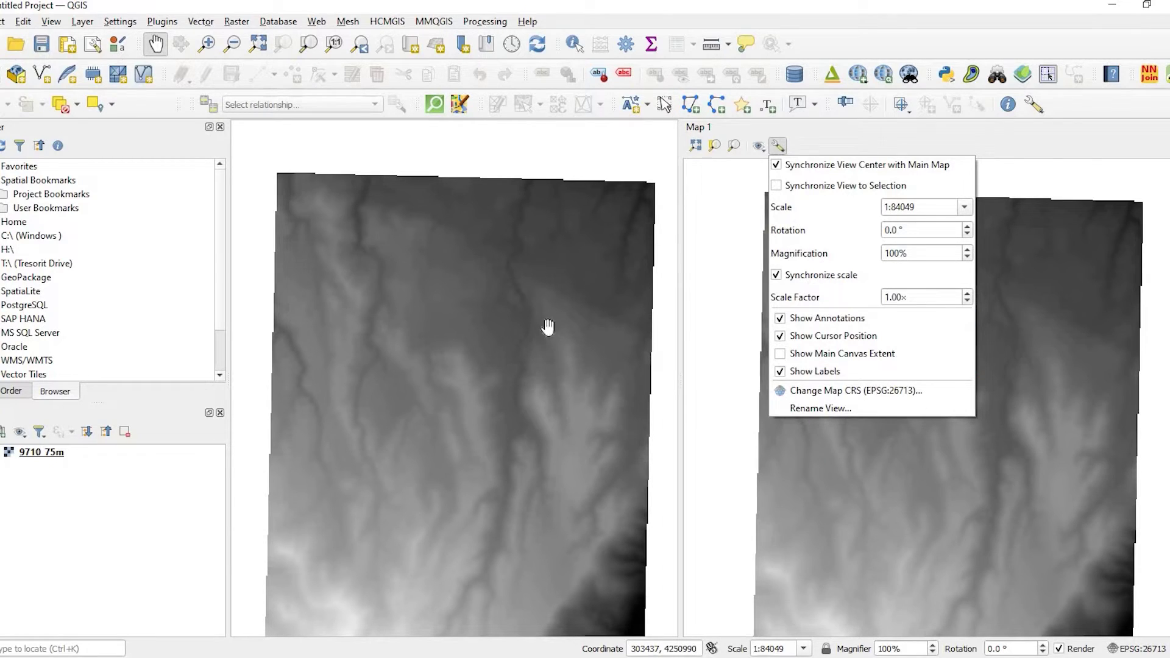
drag(369, 307, 605, 390)
drag(404, 349, 312, 214)
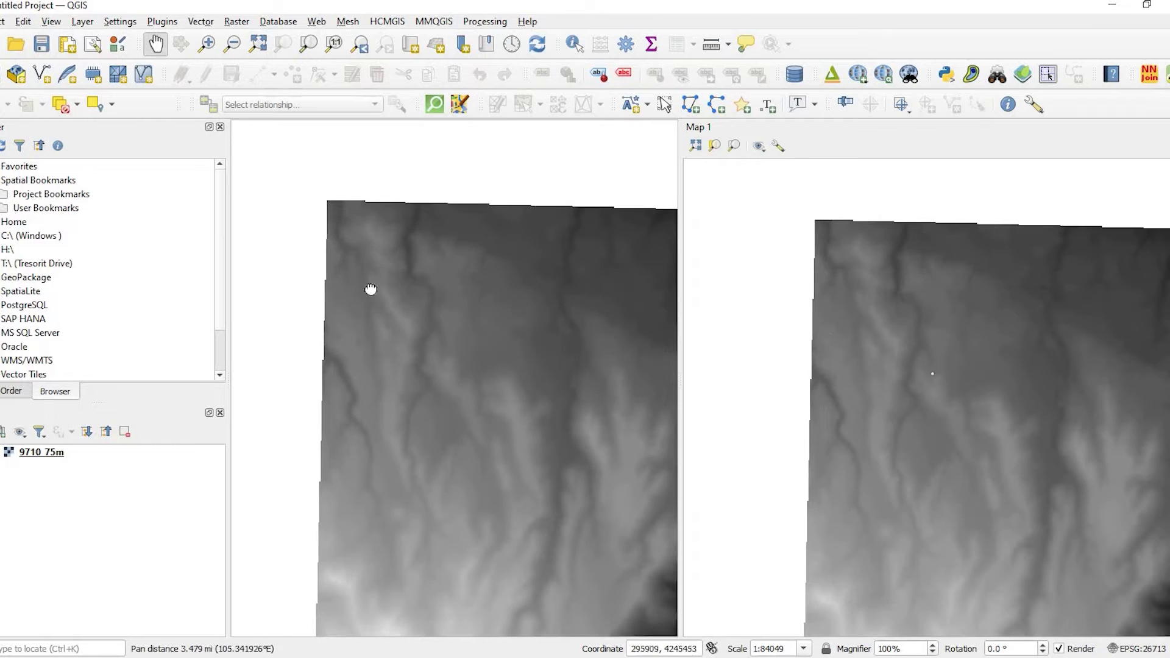
drag(370, 289, 383, 347)
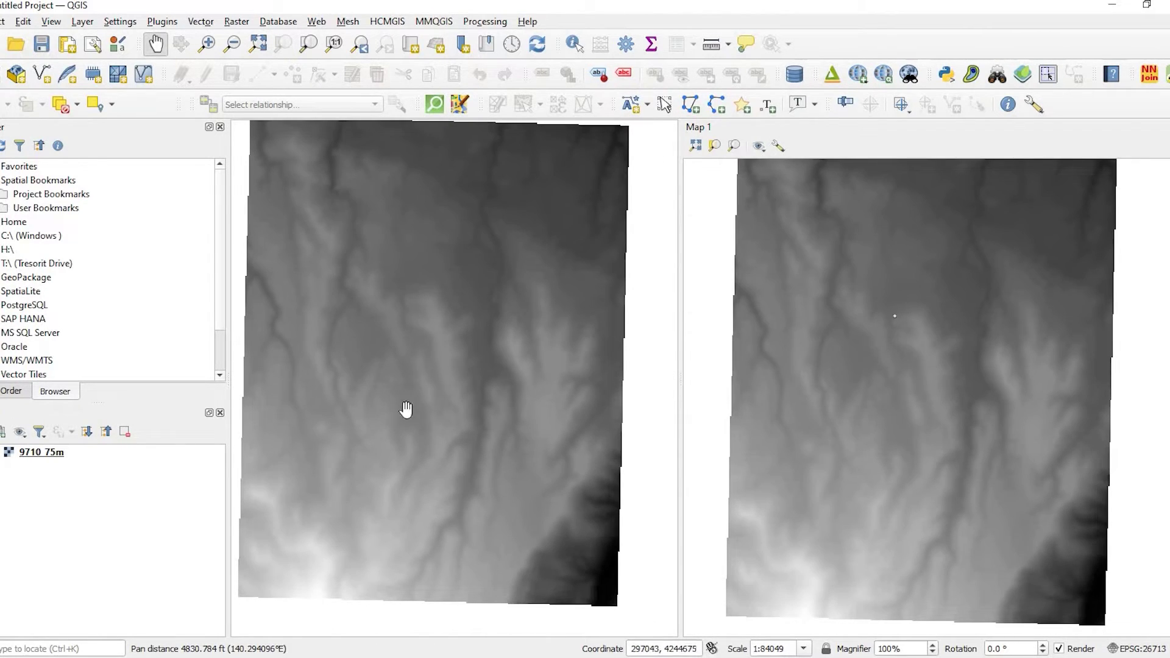
Step: Pan the main map in several directions to examine how Map 1 follows its center and scale
drag(442, 259, 423, 307)
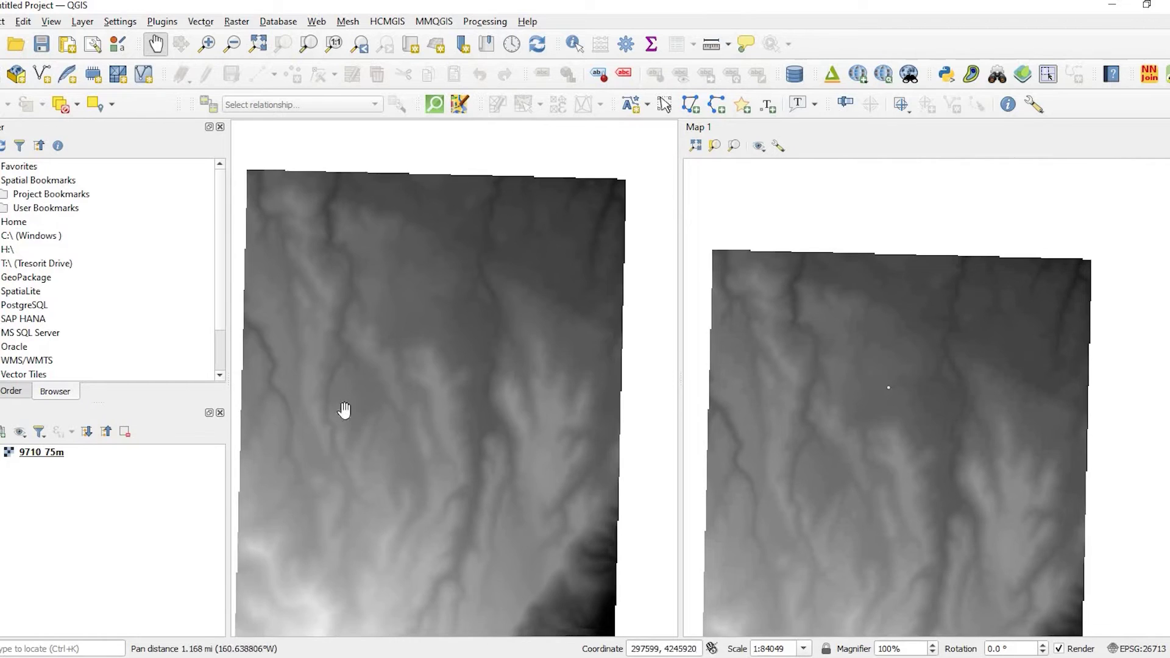
drag(345, 410, 363, 390)
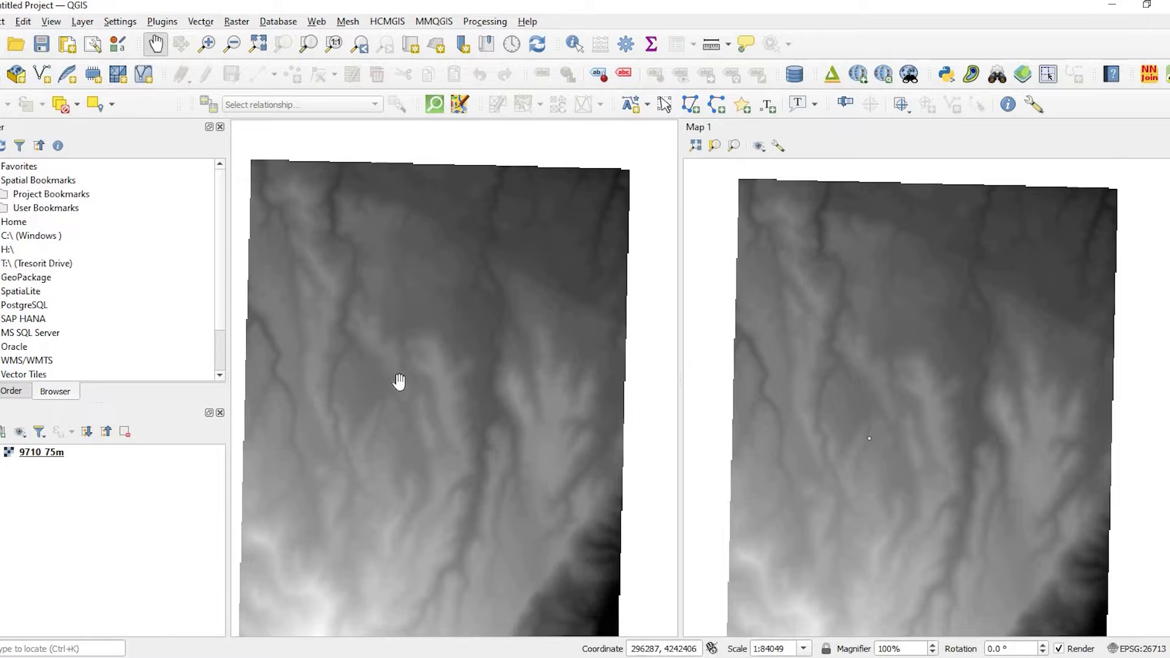
drag(310, 368, 401, 376)
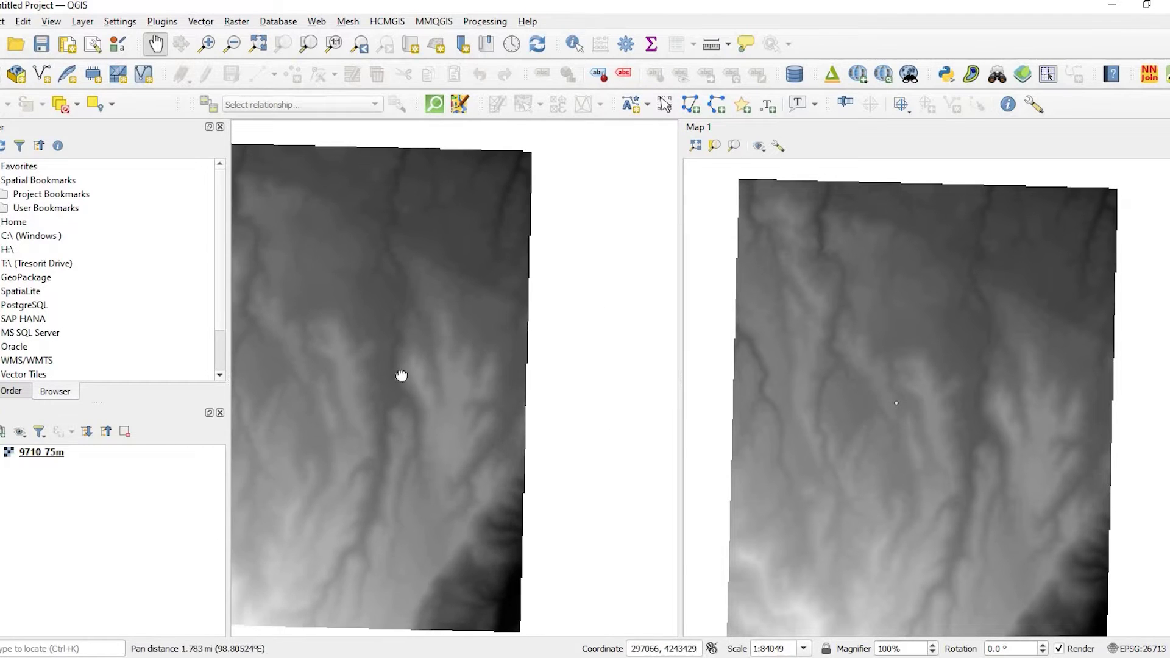
drag(440, 434, 466, 451)
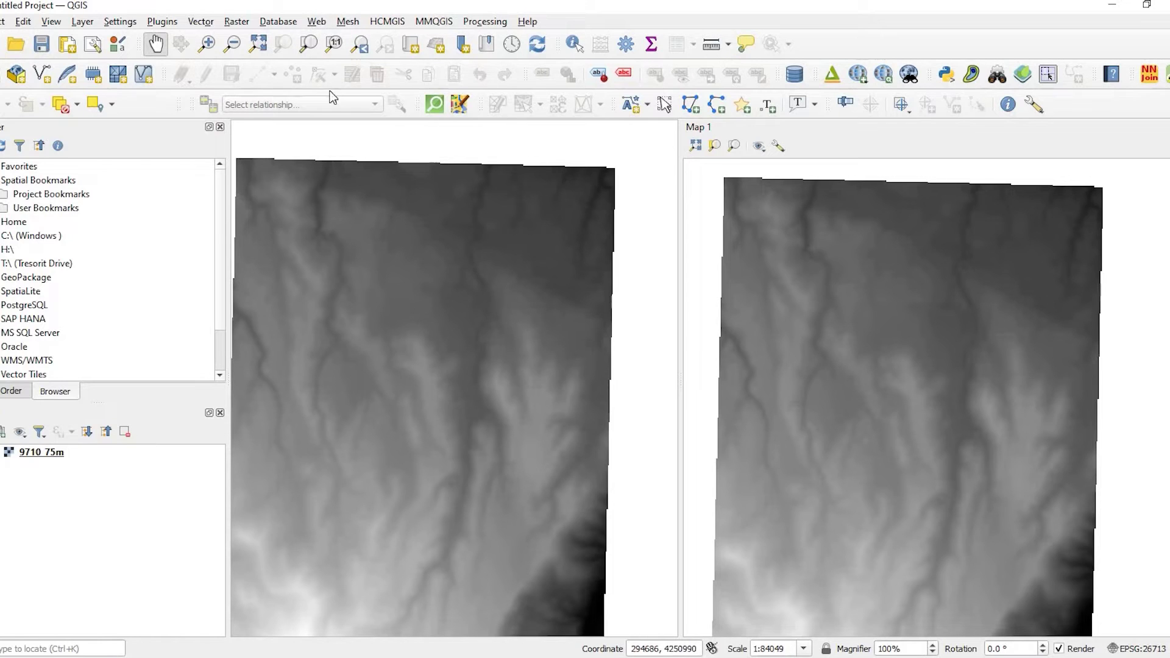
Step: Add the Google Terrain and Google Hybrid basemaps to the project through QuickMapServices
key(alt+w)
mouse_move(345, 92)
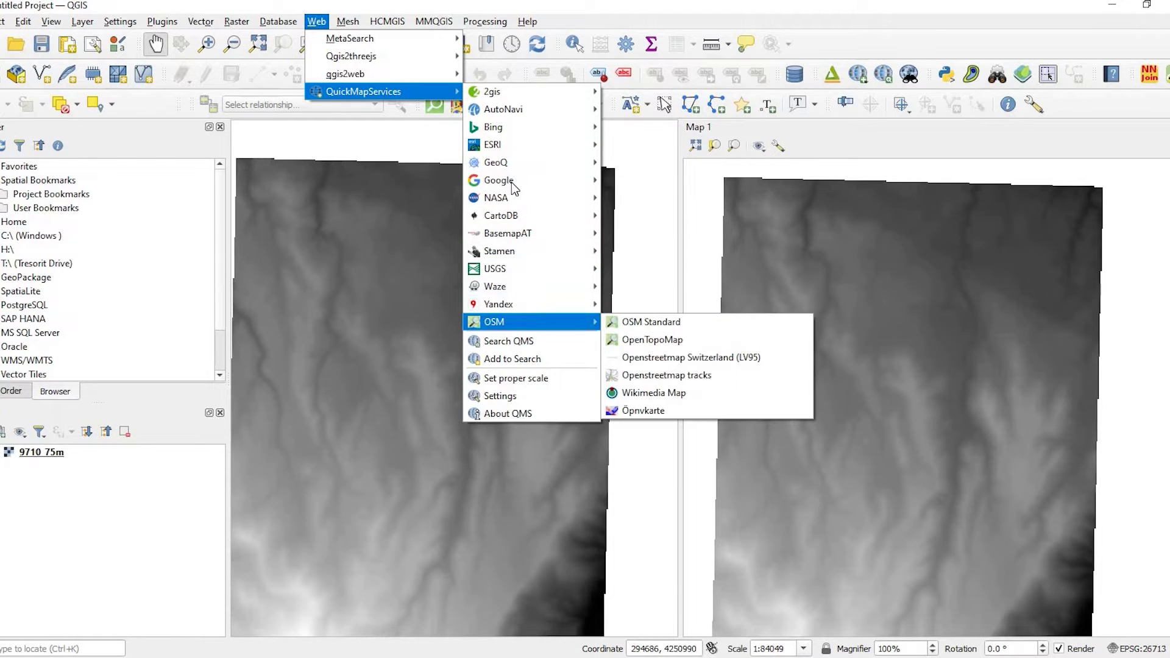
mouse_move(515, 182)
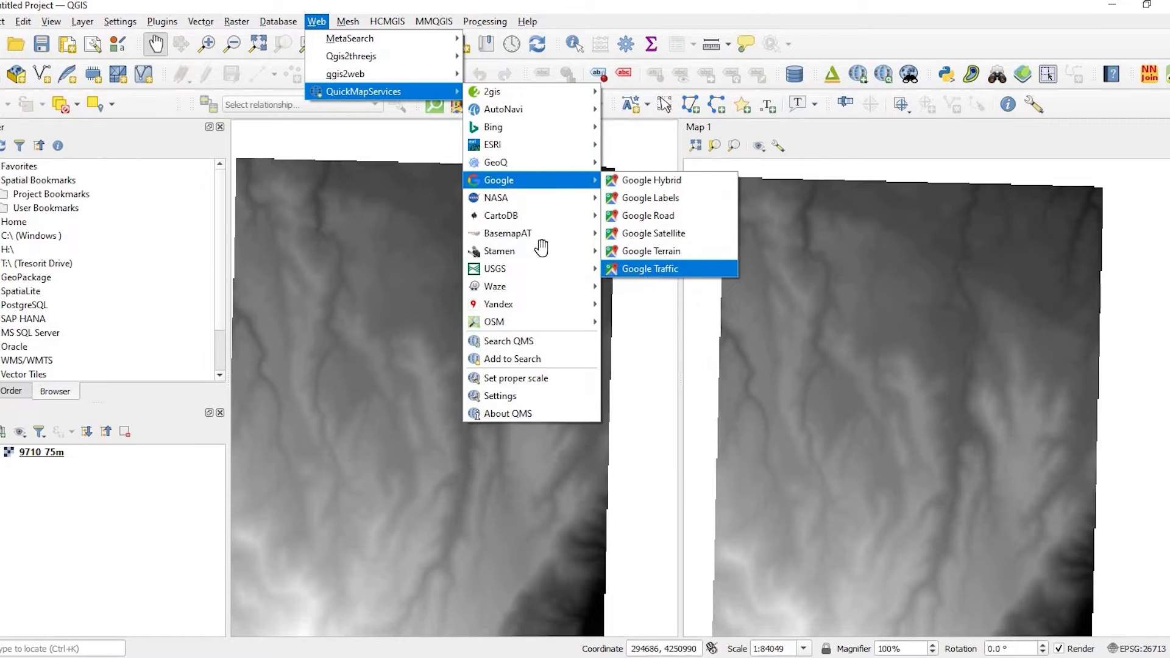
click(651, 250)
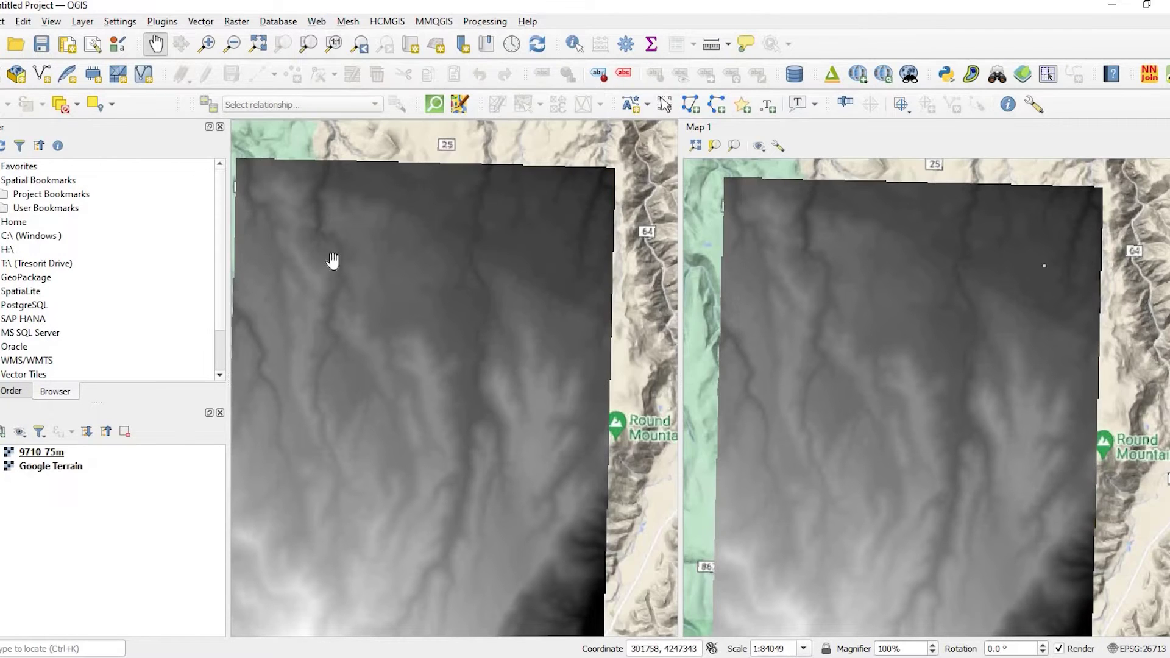
click(317, 21)
mouse_move(390, 92)
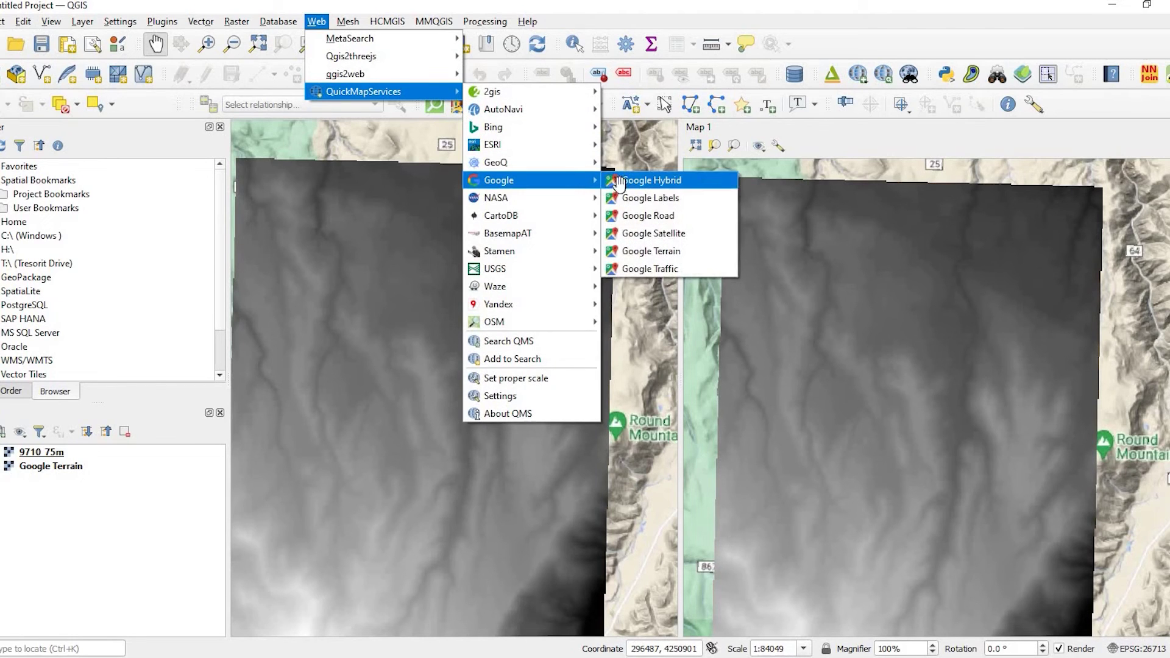
click(622, 180)
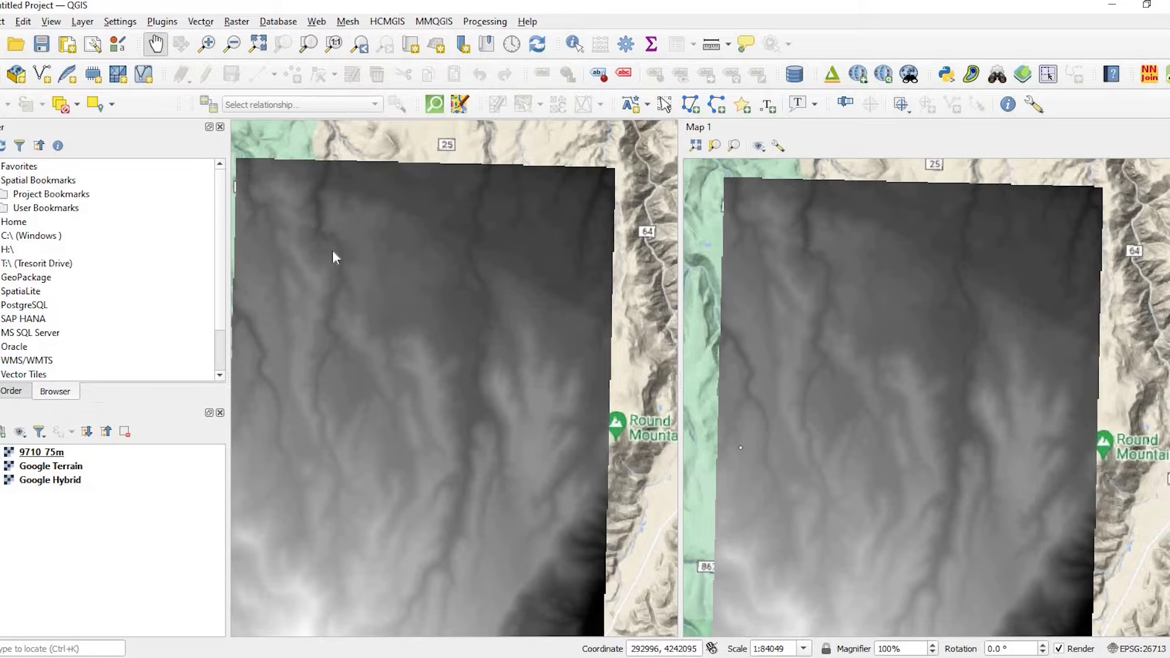
Step: Hide the 9710_75m layer and pan the maps to compare the basemap in both views
click(3, 451)
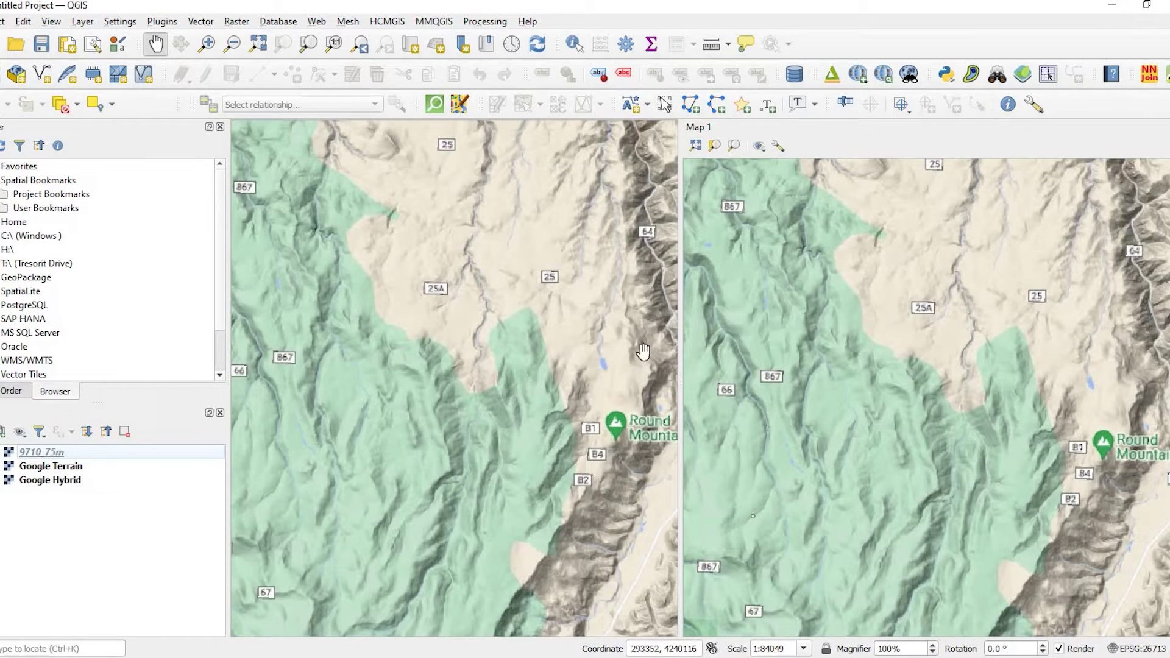
drag(514, 412, 495, 390)
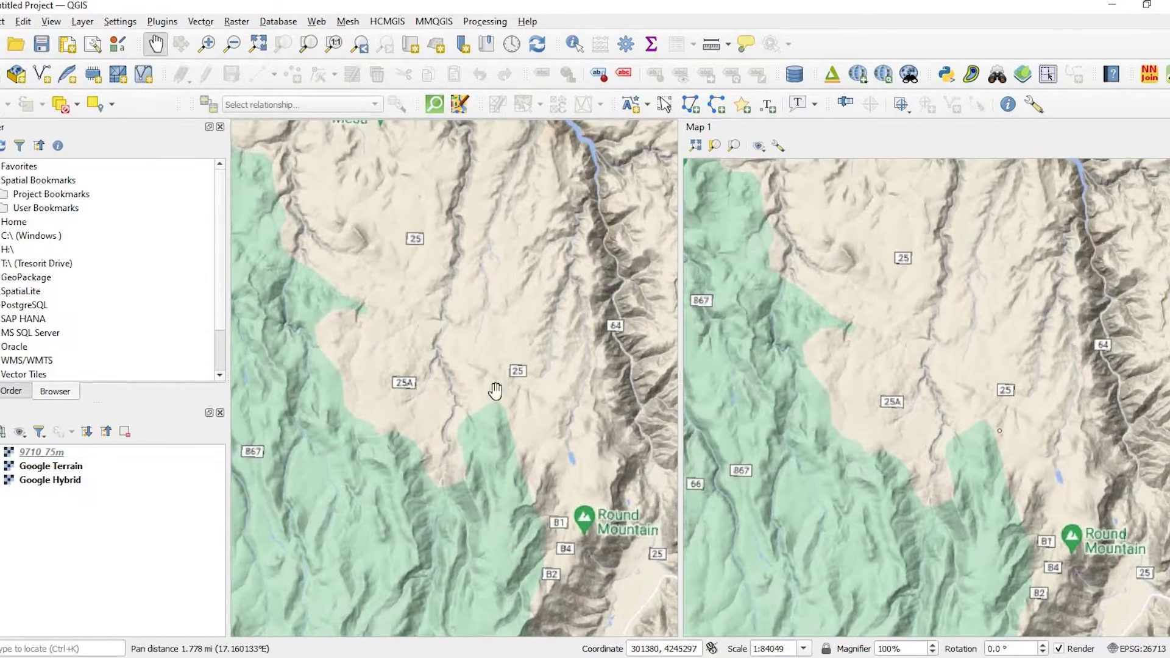
drag(319, 494, 339, 446)
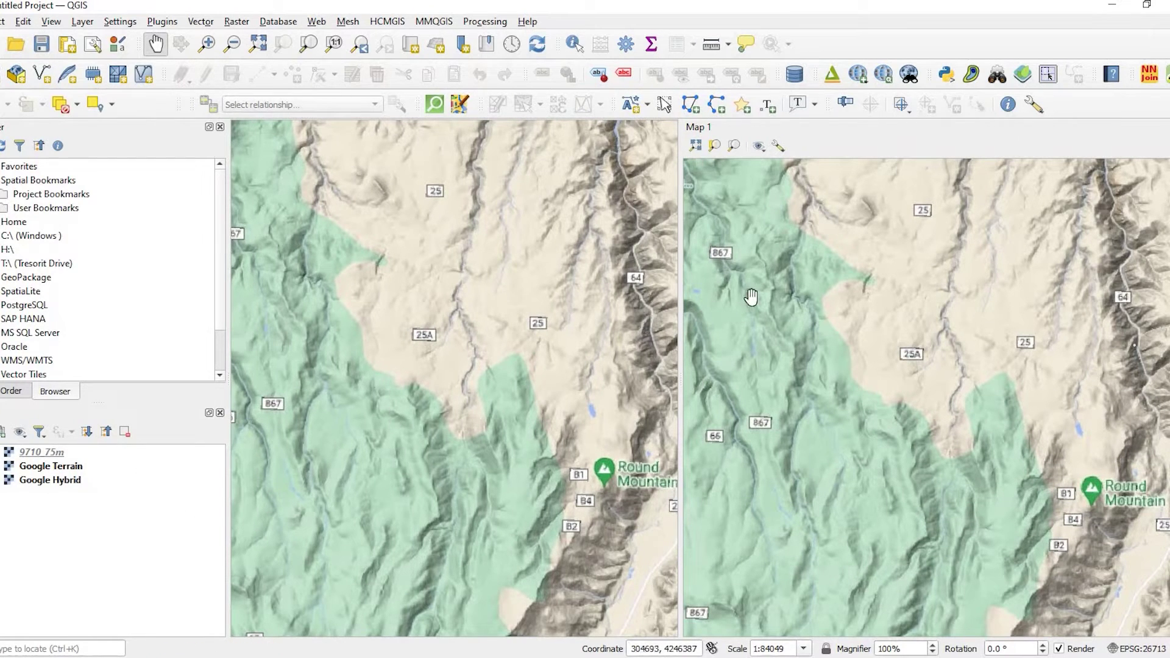
drag(655, 299, 614, 382)
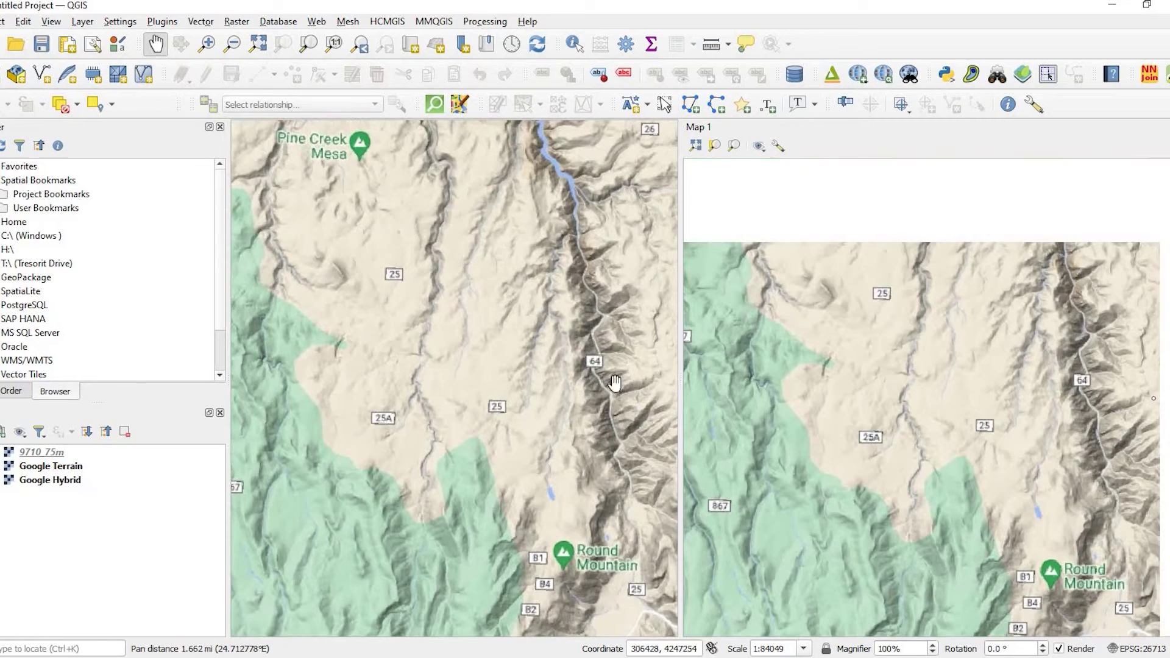
drag(877, 395, 898, 342)
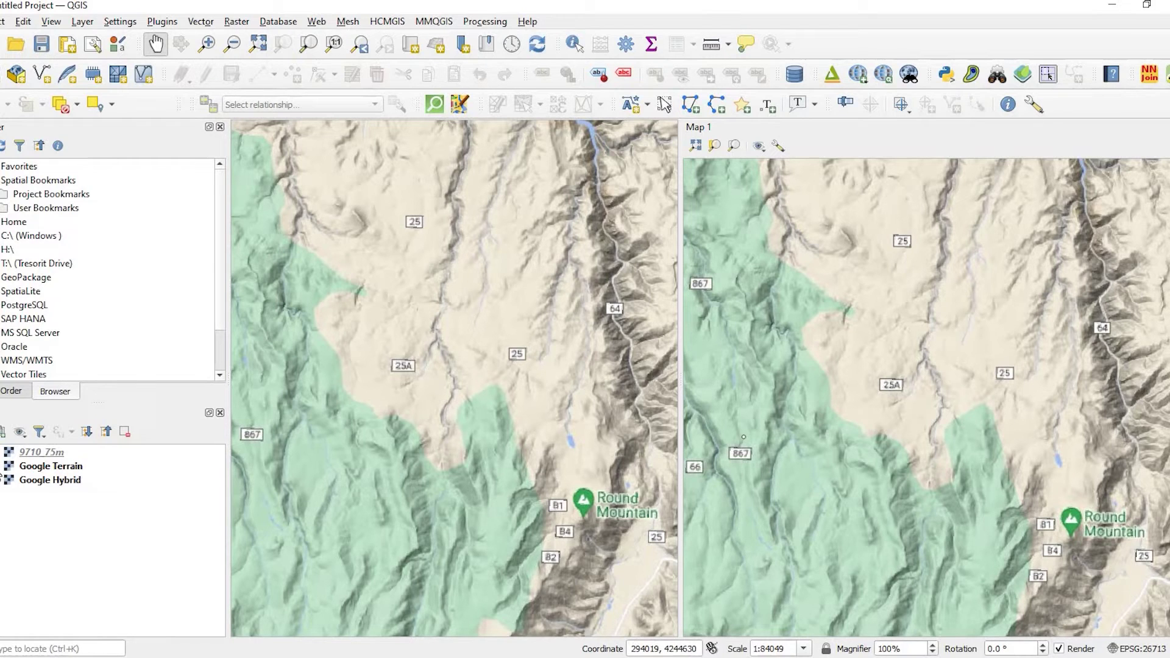
Step: Toggle the Google Terrain layer's visibility to compare the basemaps, leaving only Google Hybrid displayed
click(0, 468)
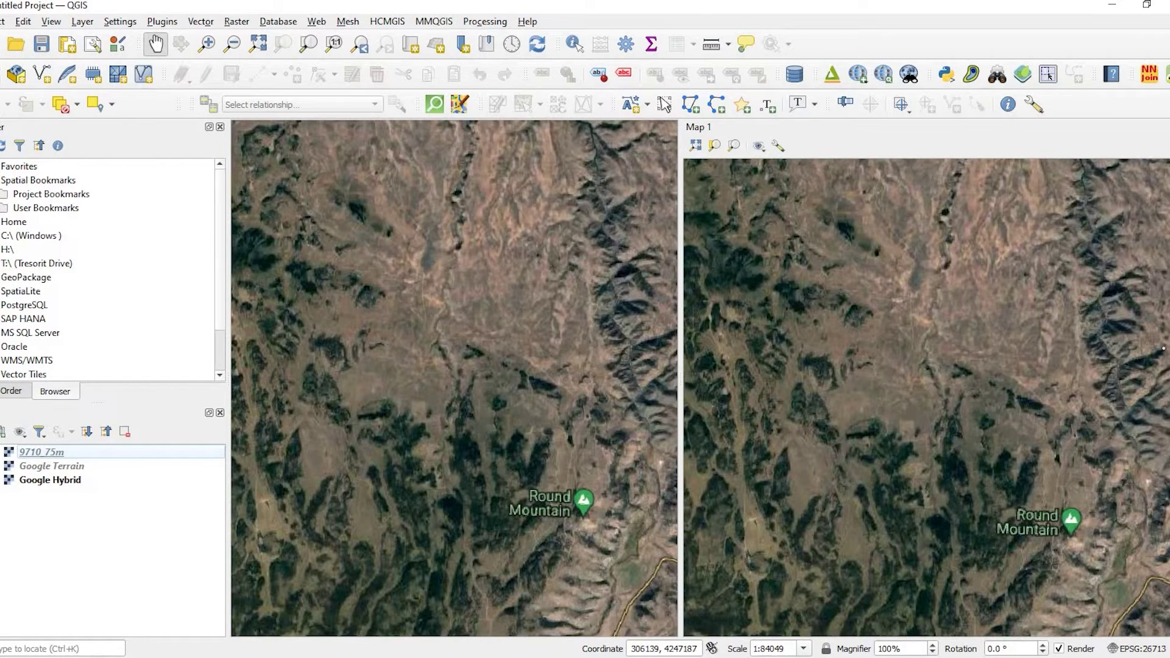
click(1, 480)
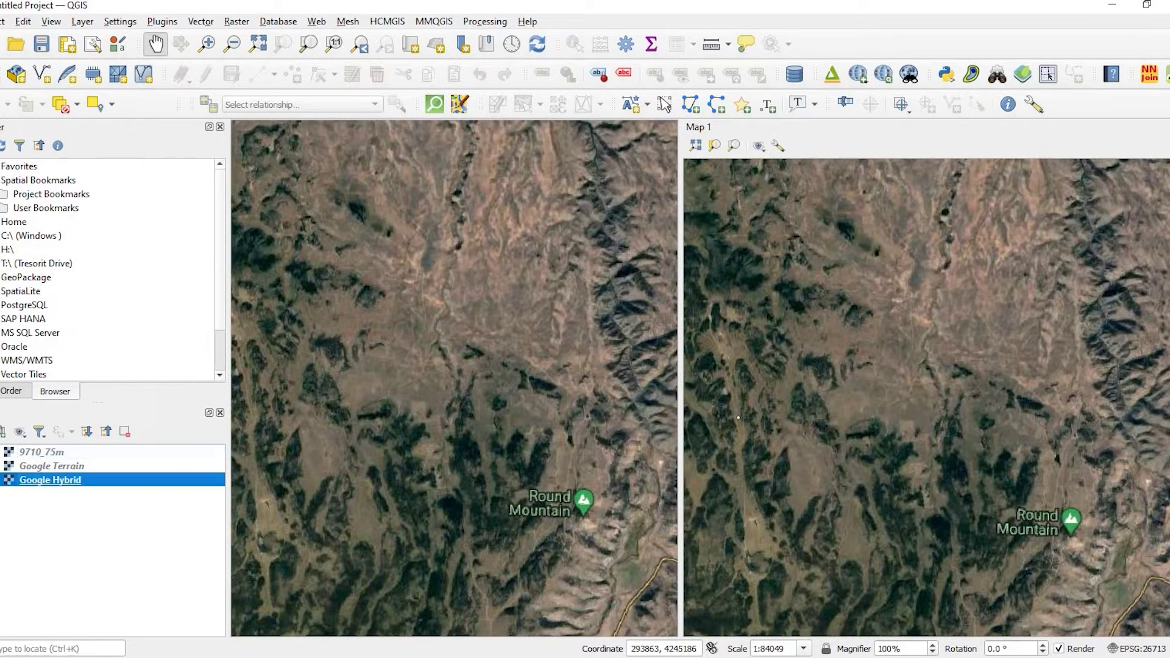
click(0, 466)
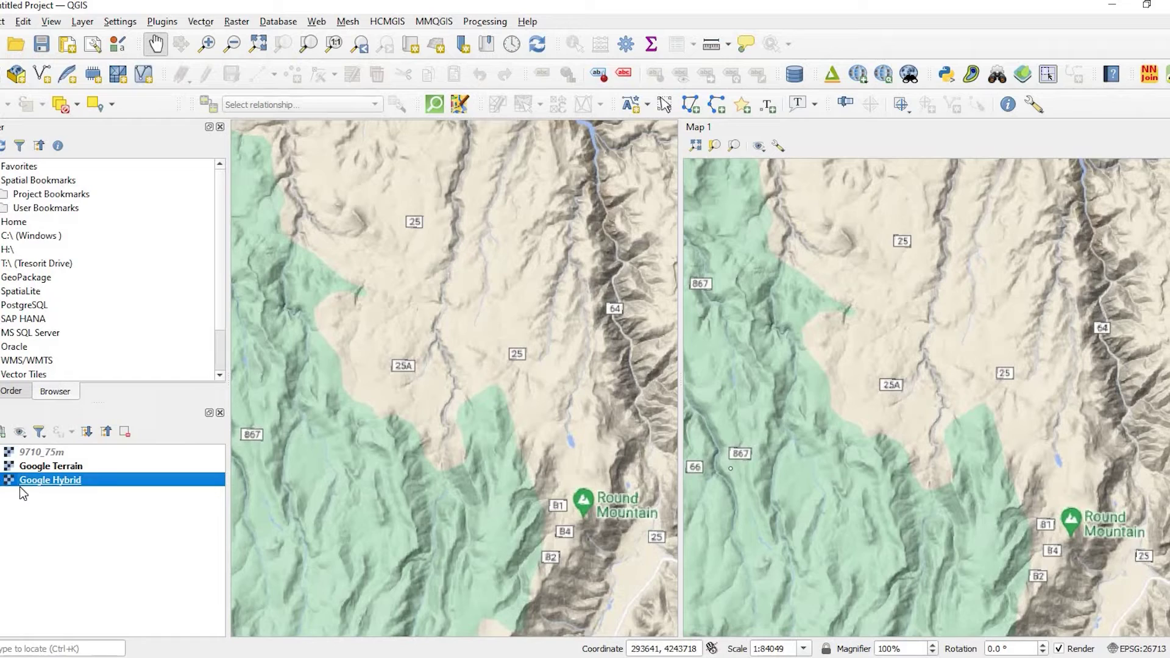
click(1, 466)
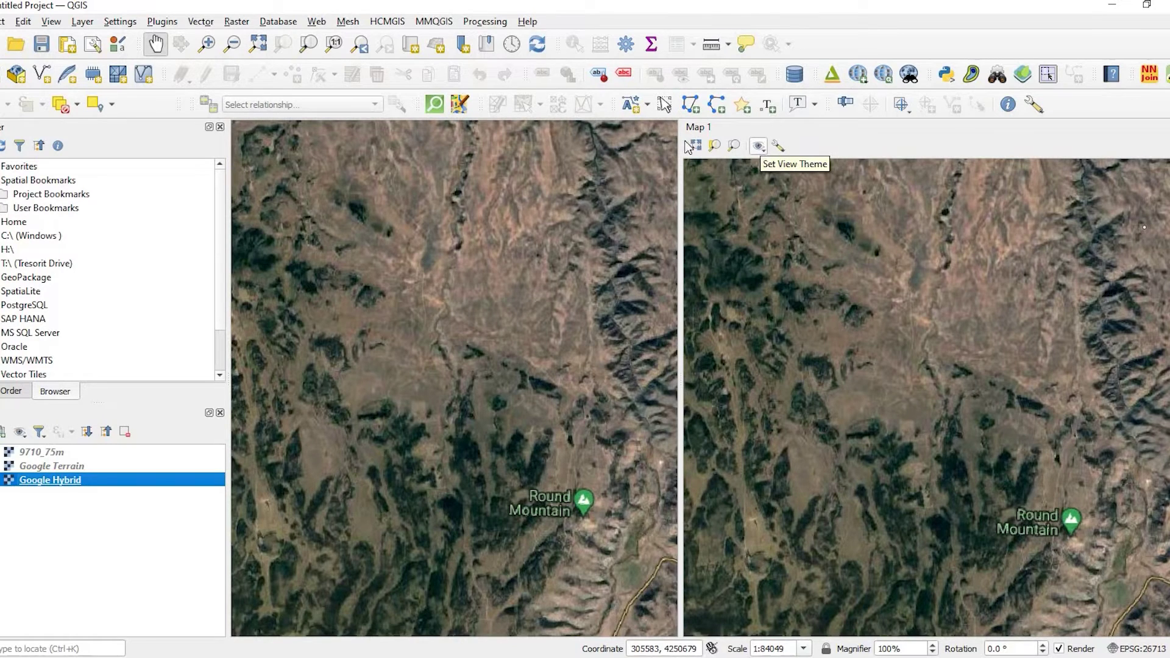
Step: Save the current layer visibility as a new map theme named Basemapview
click(19, 432)
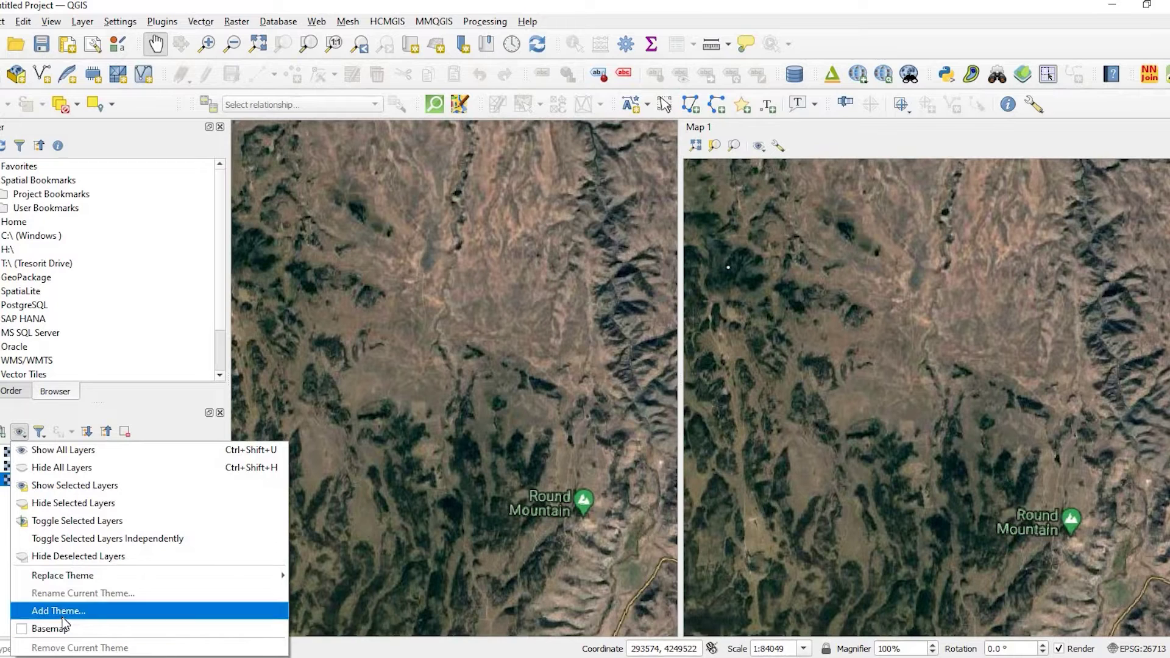
click(102, 586)
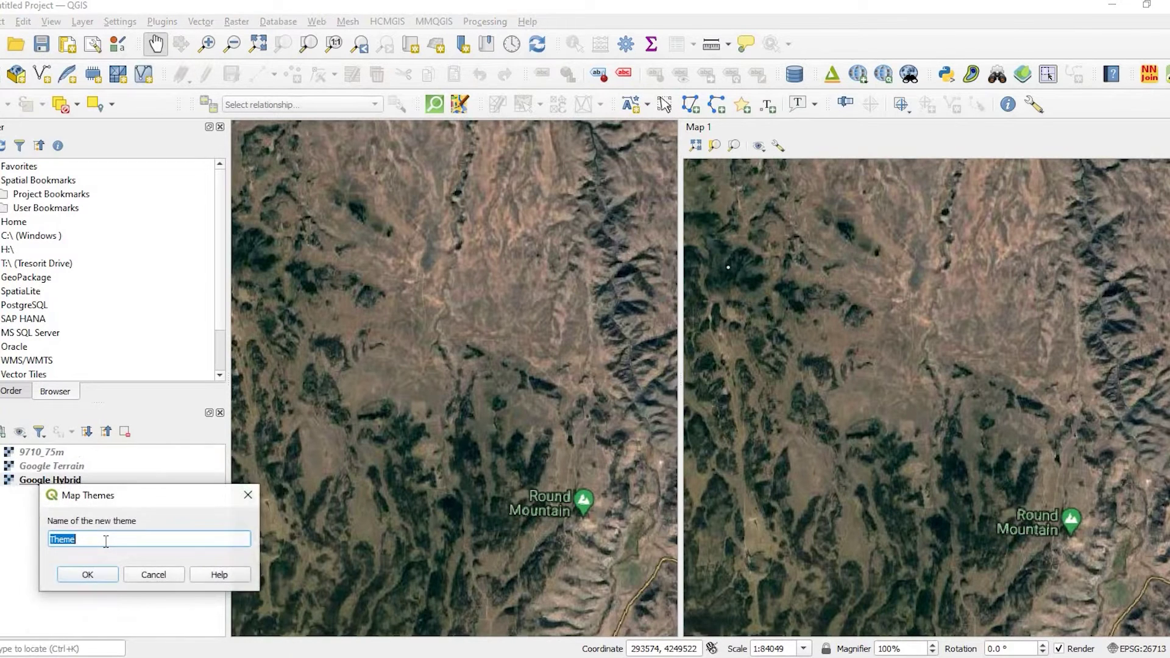
click(108, 543)
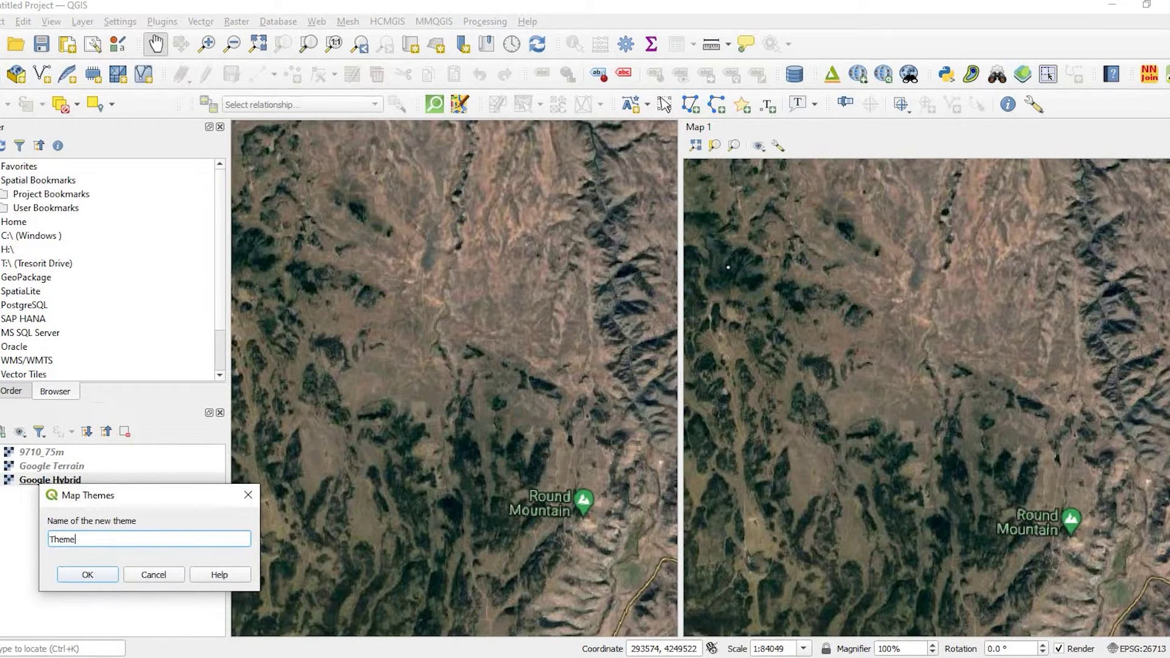
key(ctrl+a)
text(Basemap)
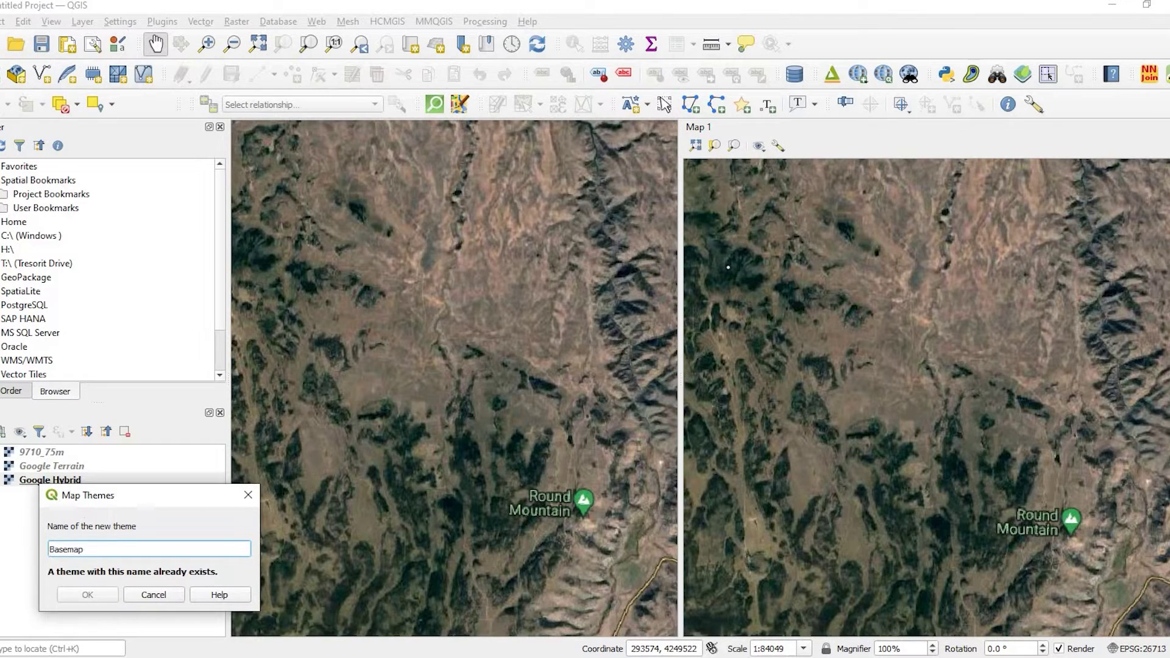
text(view)
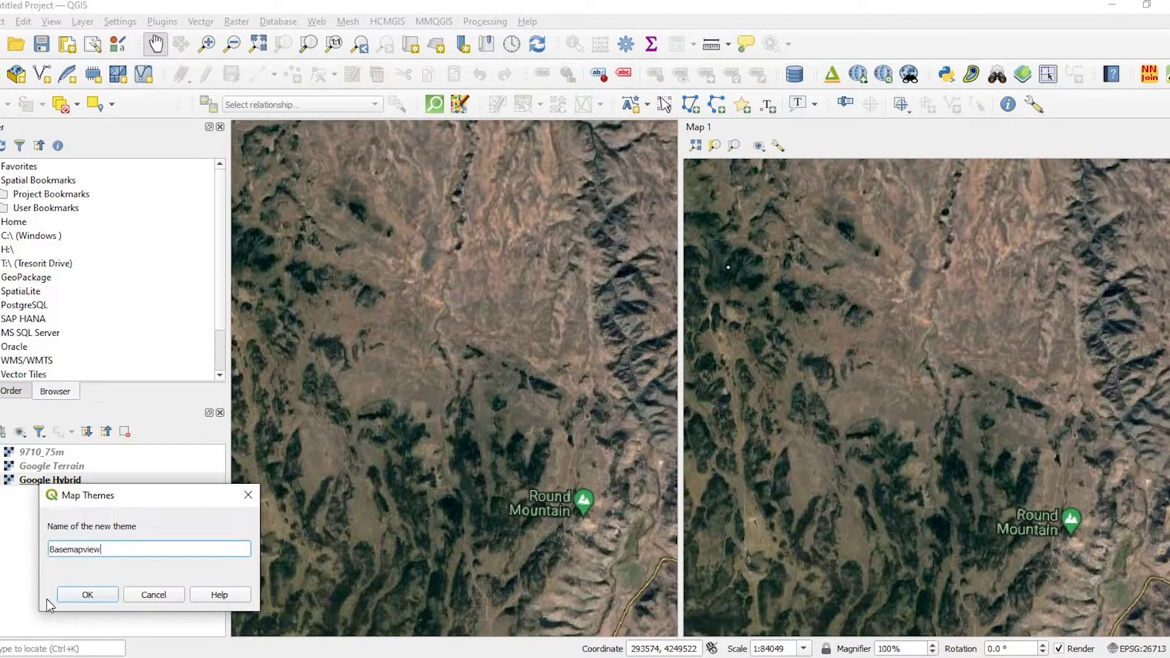
click(87, 594)
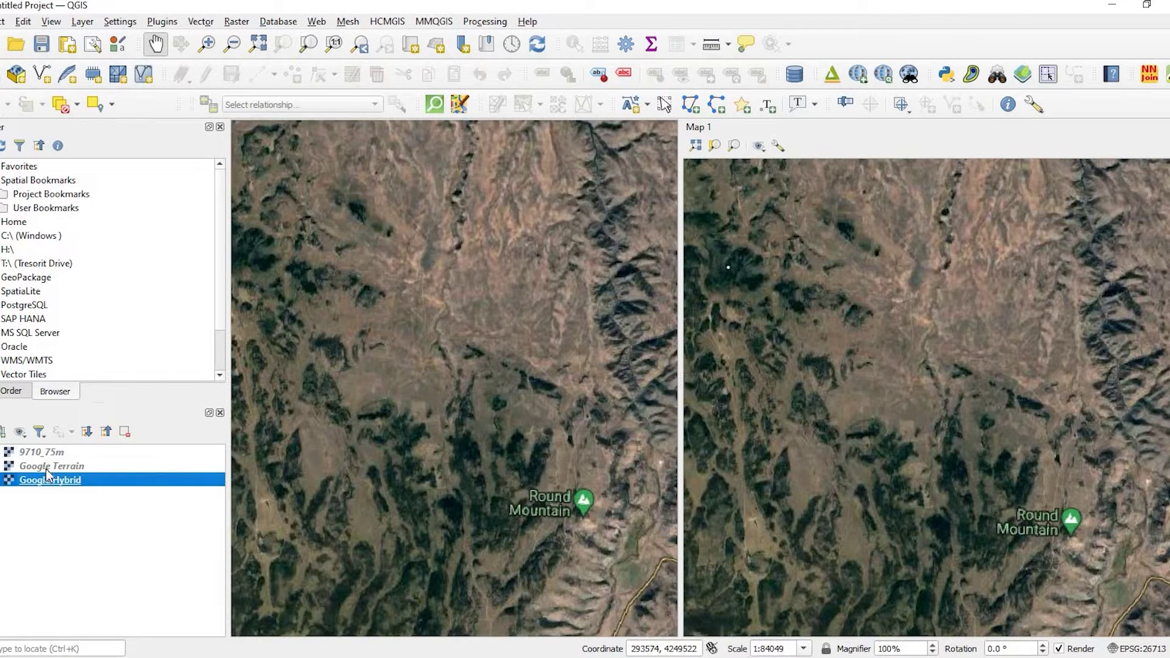
Step: Apply the Basemapview theme to the Map 1 view and make Google Terrain visible in the main map
click(759, 146)
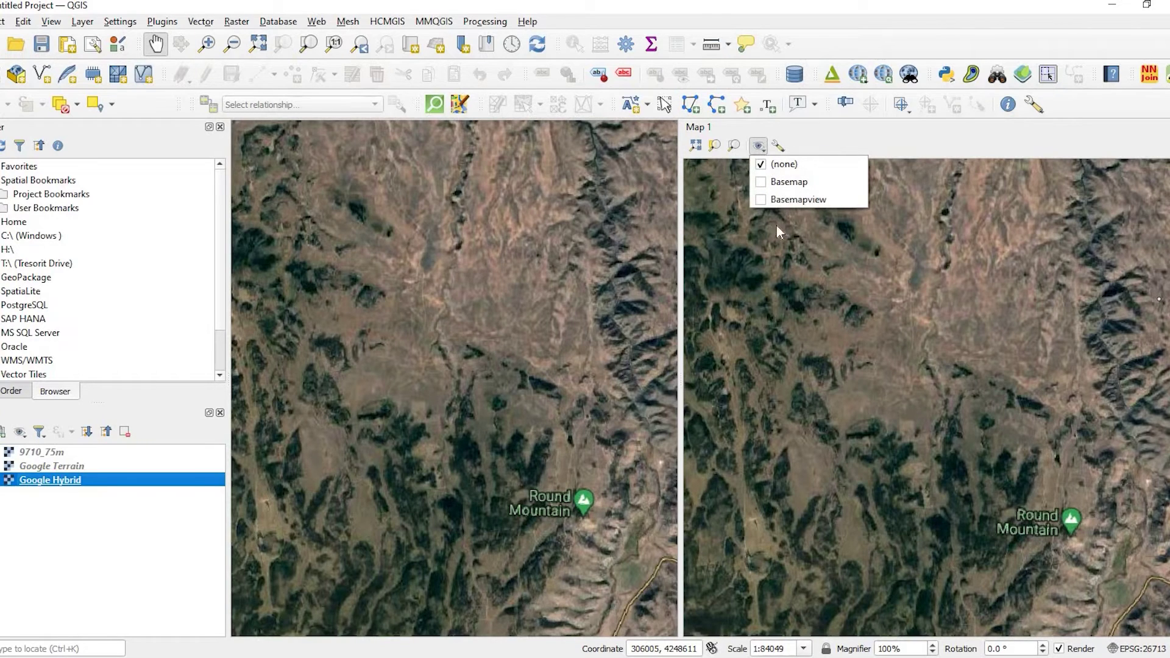
click(757, 200)
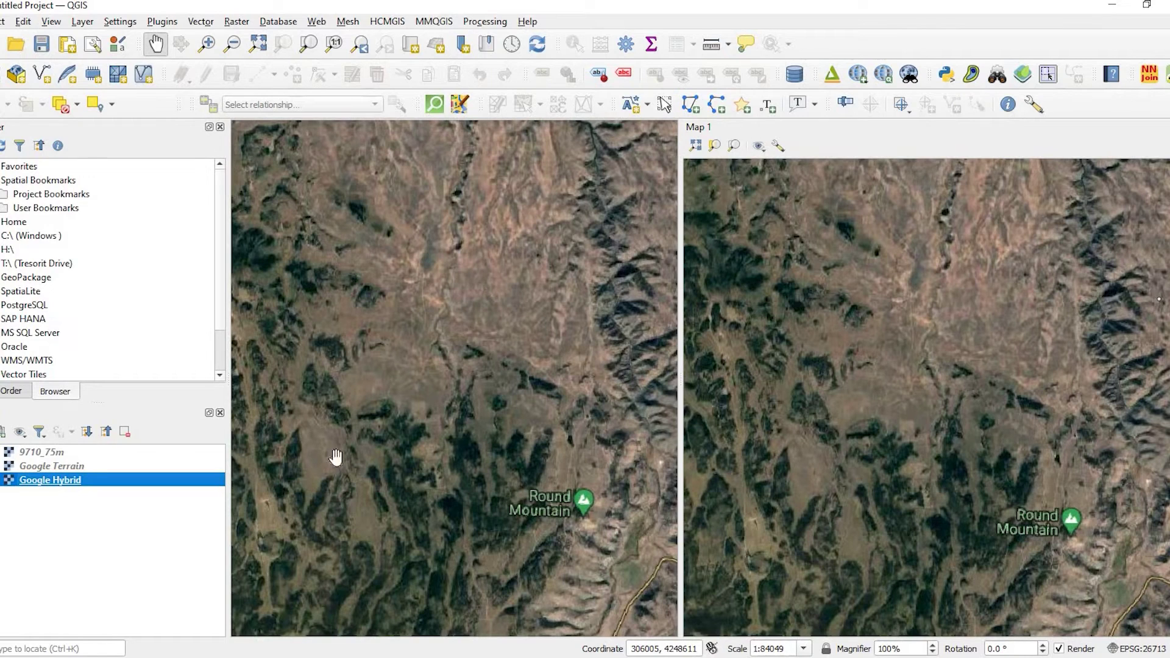
click(5, 467)
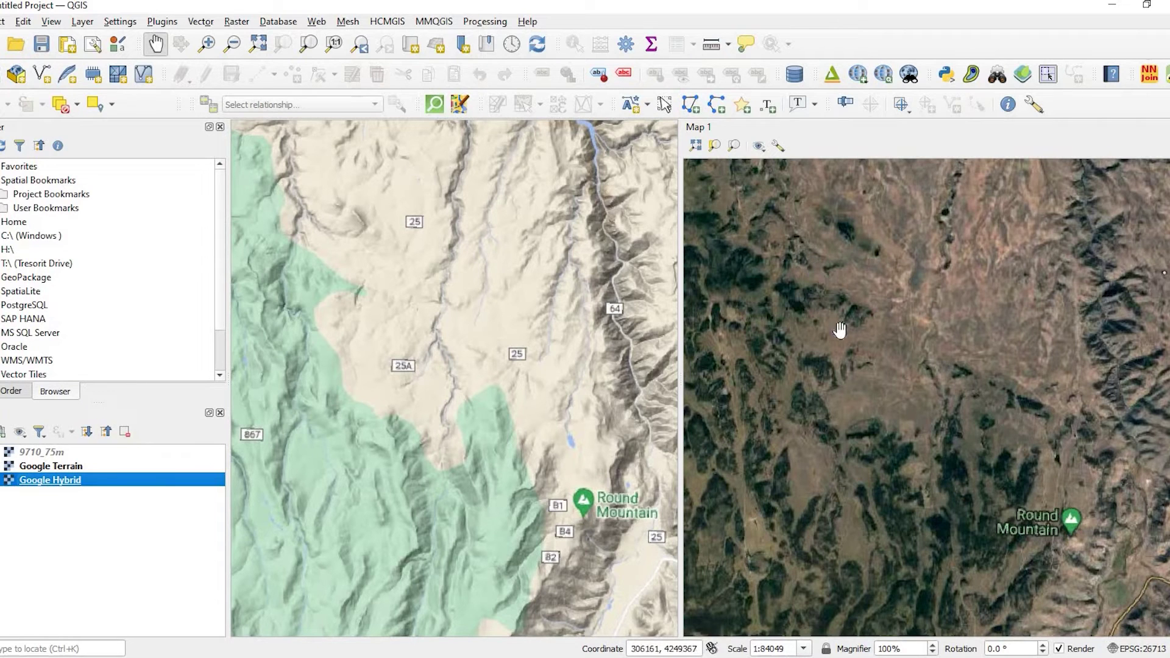
Step: Pan and zoom the main map around Round Mountain to compare terrain and satellite imagery side by side
drag(538, 426, 529, 349)
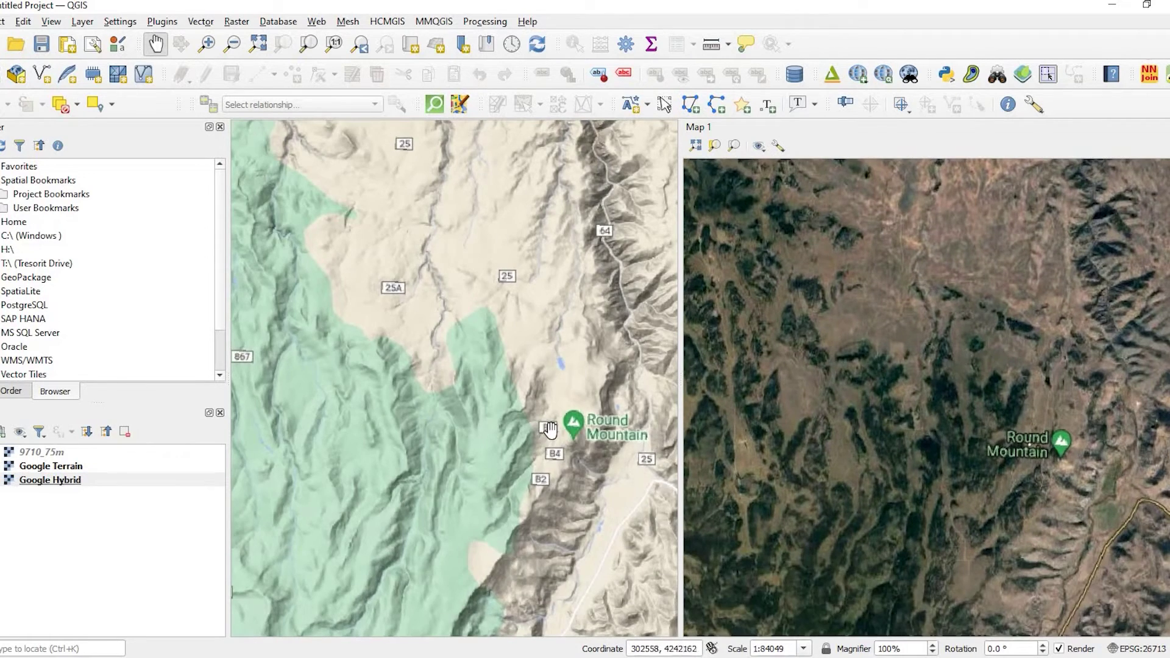
scroll(550, 432, up, 1)
drag(547, 432, 423, 266)
scroll(409, 437, up, 1)
scroll(481, 396, up, 1)
drag(521, 308, 503, 365)
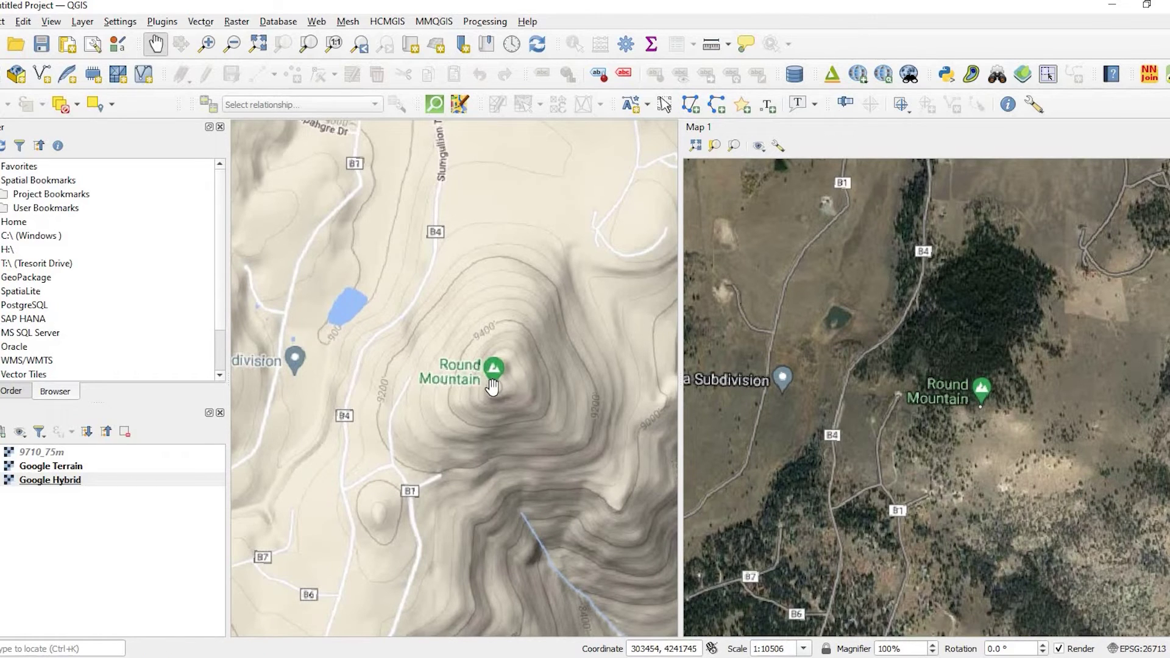
scroll(492, 386, up, 1)
scroll(492, 387, down, 2)
scroll(492, 387, down, 1)
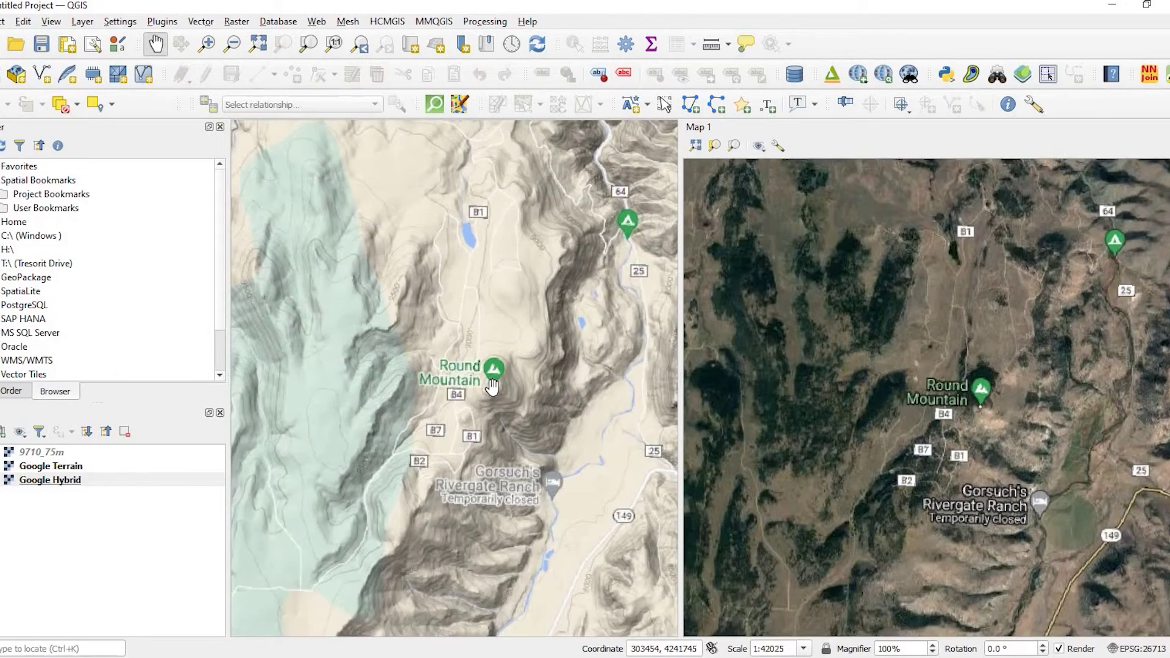
scroll(492, 386, up, 2)
drag(529, 312, 533, 334)
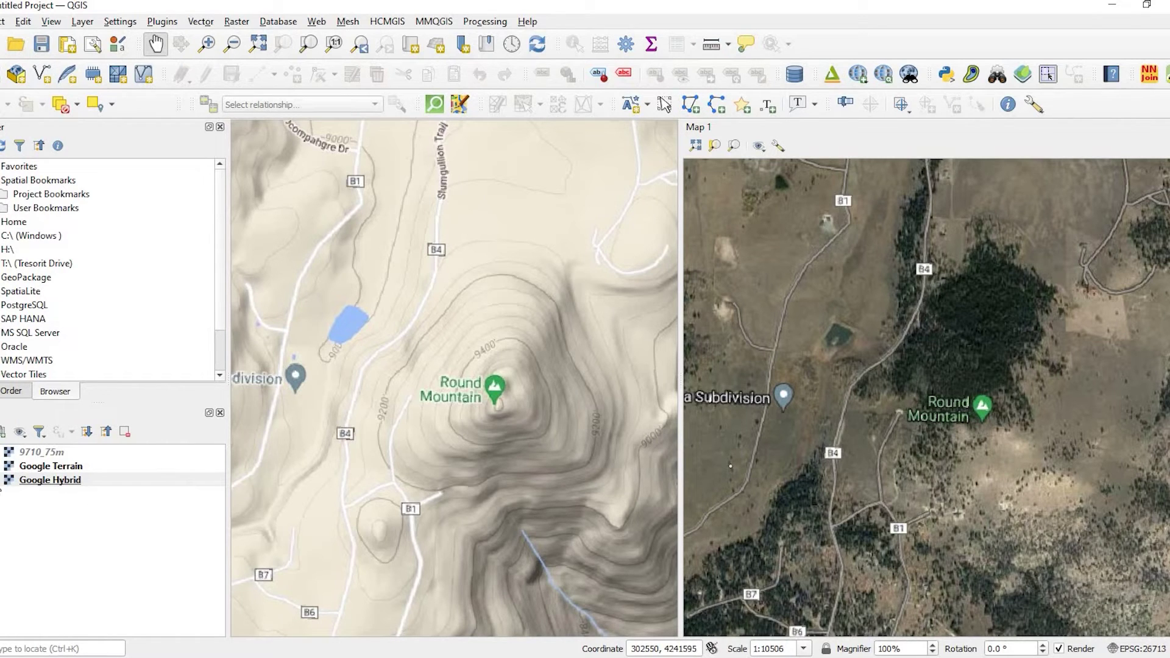
Step: Hide Google Hybrid so only Google Terrain is displayed, and replace the Basemapview theme with this layer visibility
click(2, 483)
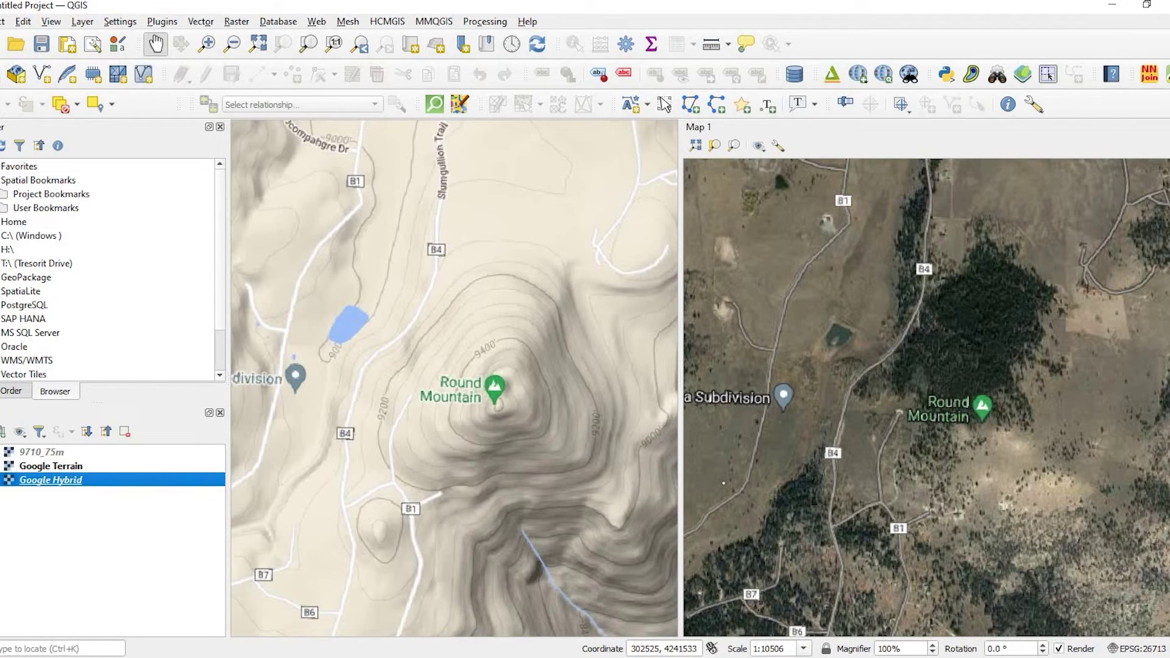
click(61, 467)
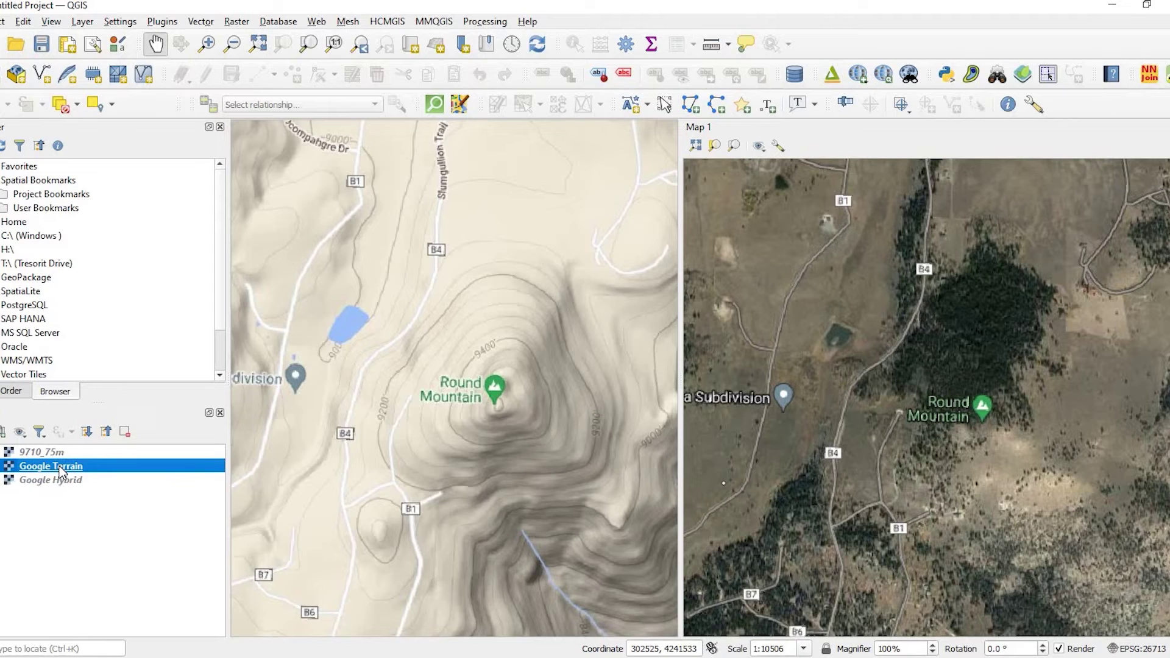
click(20, 432)
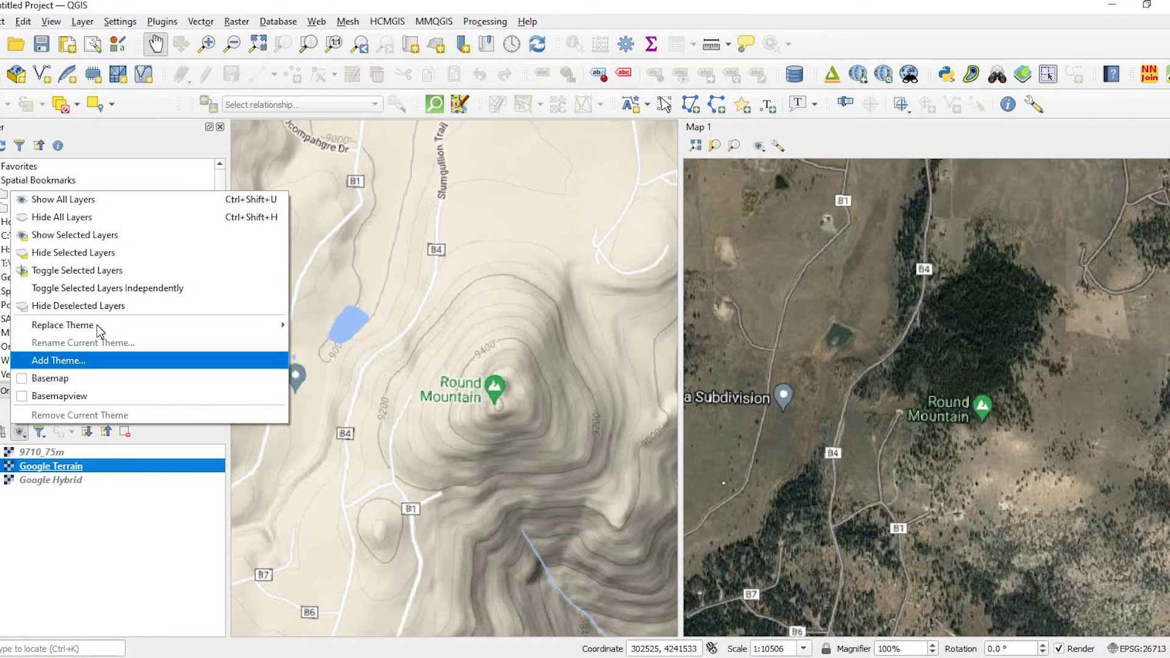
mouse_move(247, 321)
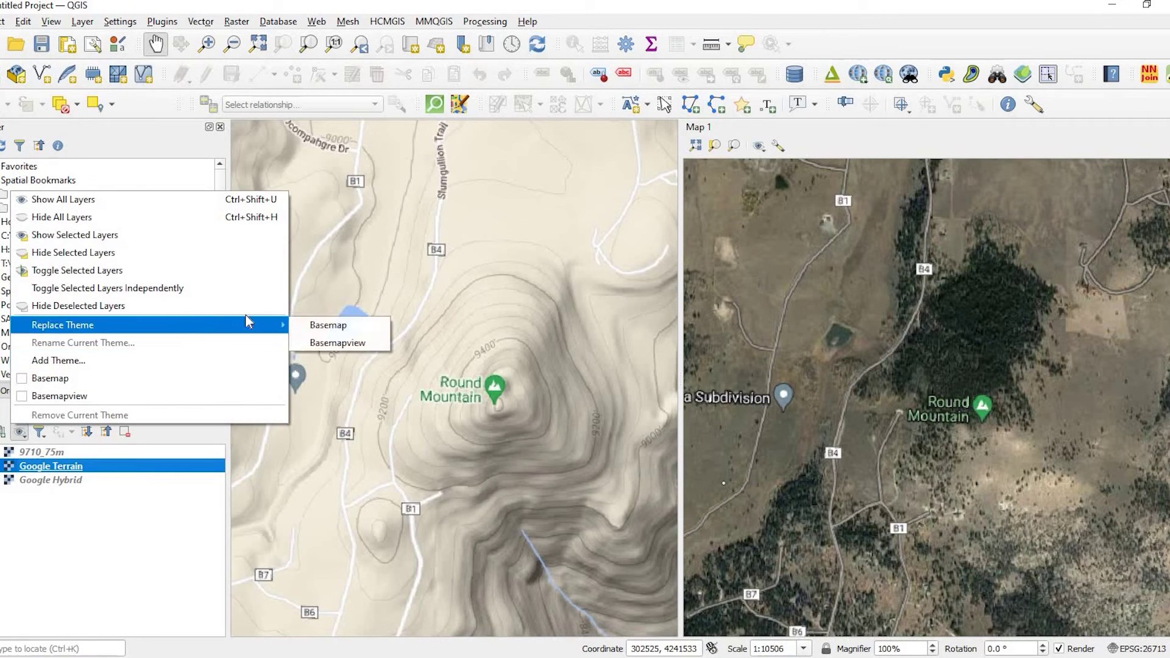
click(347, 342)
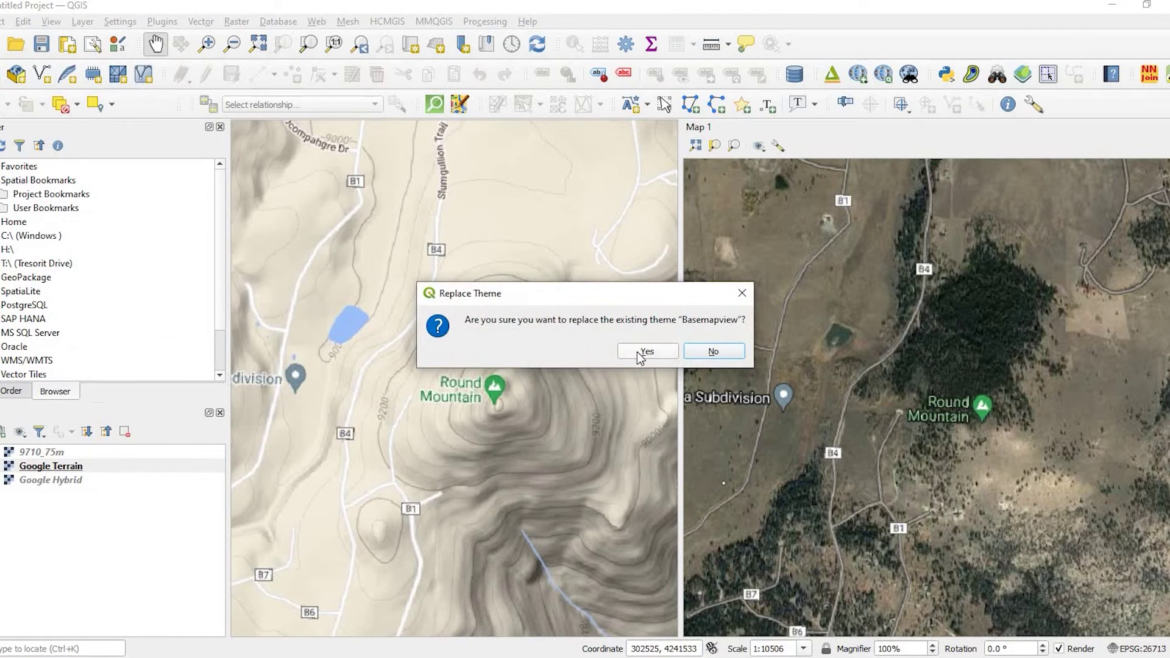
click(637, 350)
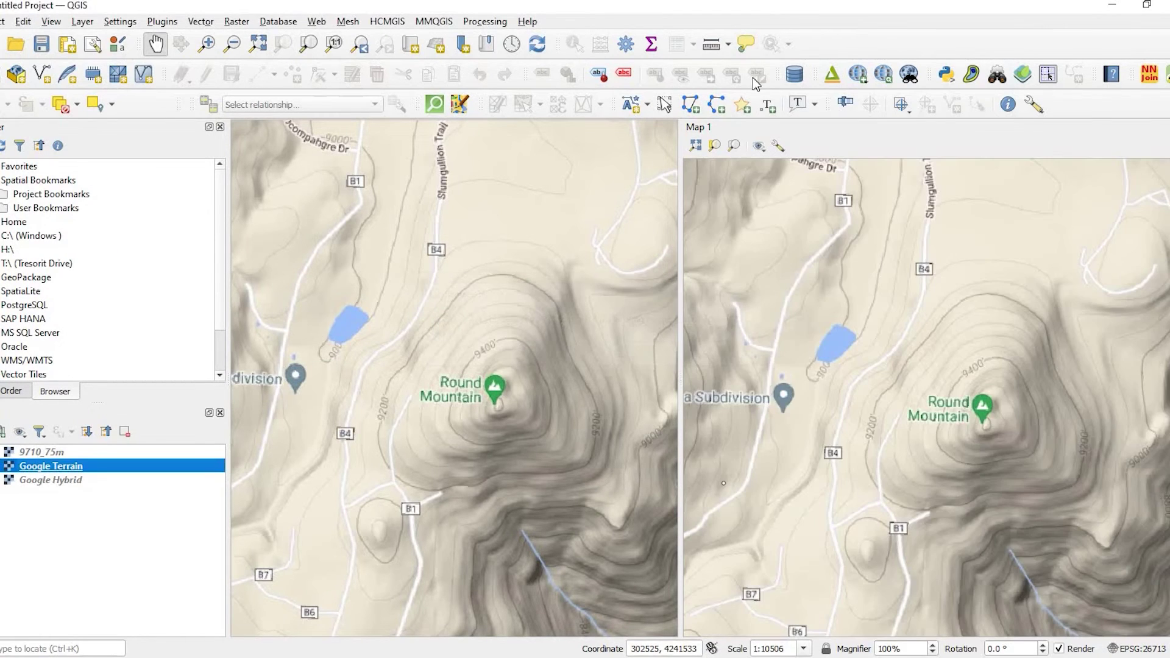
Step: Make Google Hybrid visible and hide Google Terrain in the main map
click(757, 147)
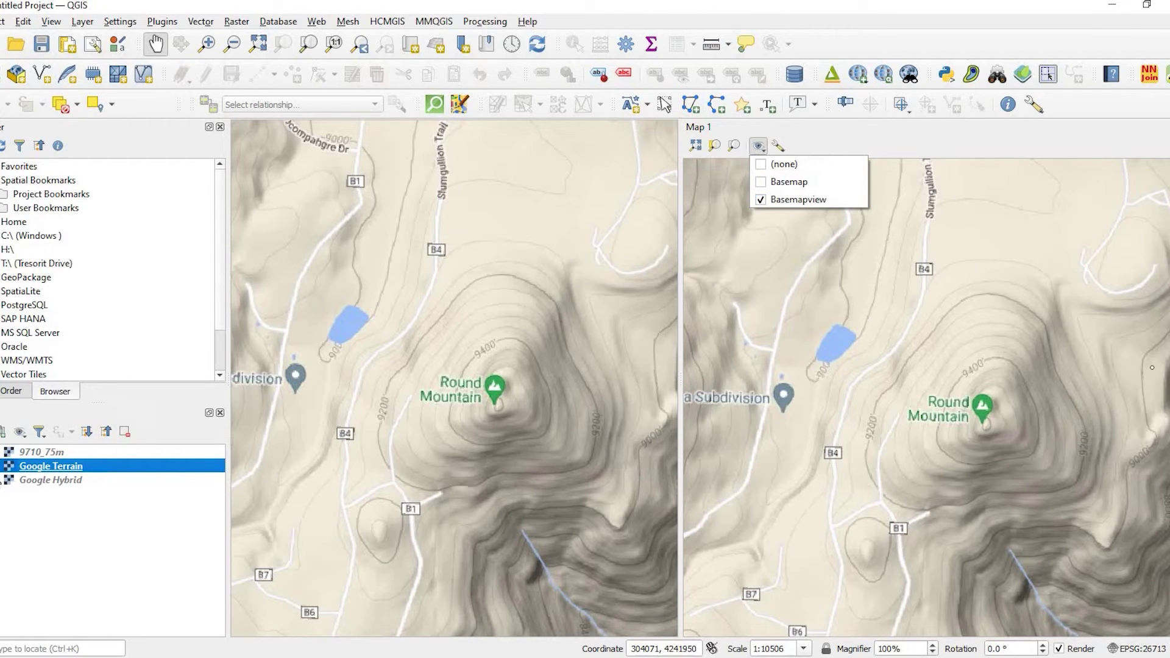
click(2, 486)
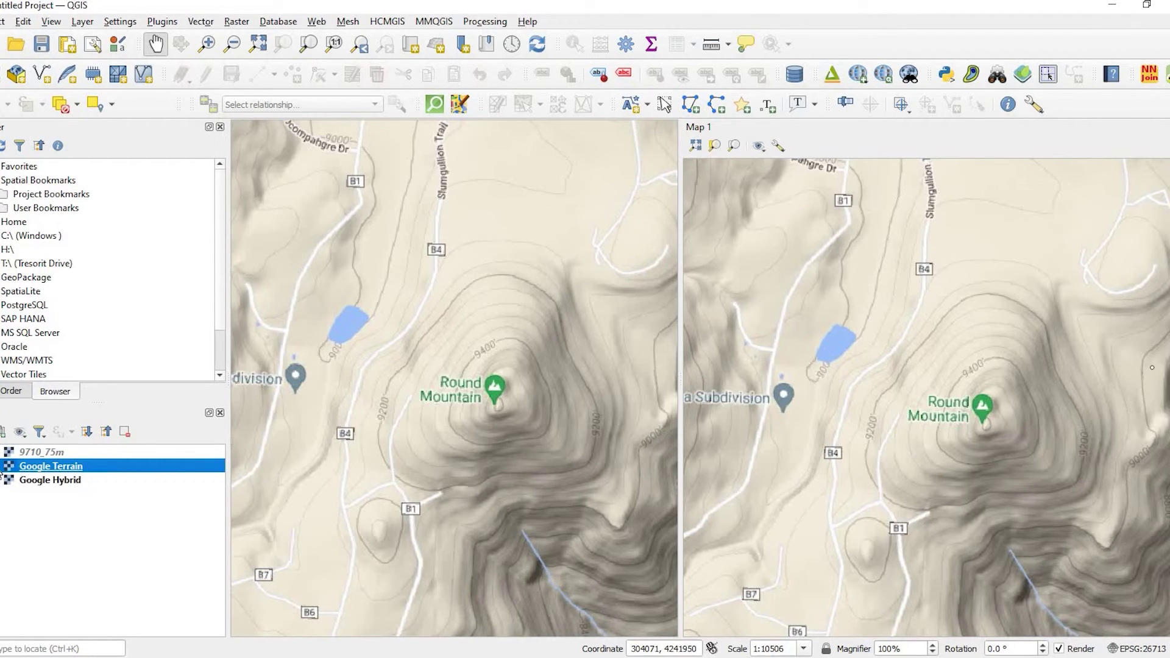
click(2, 466)
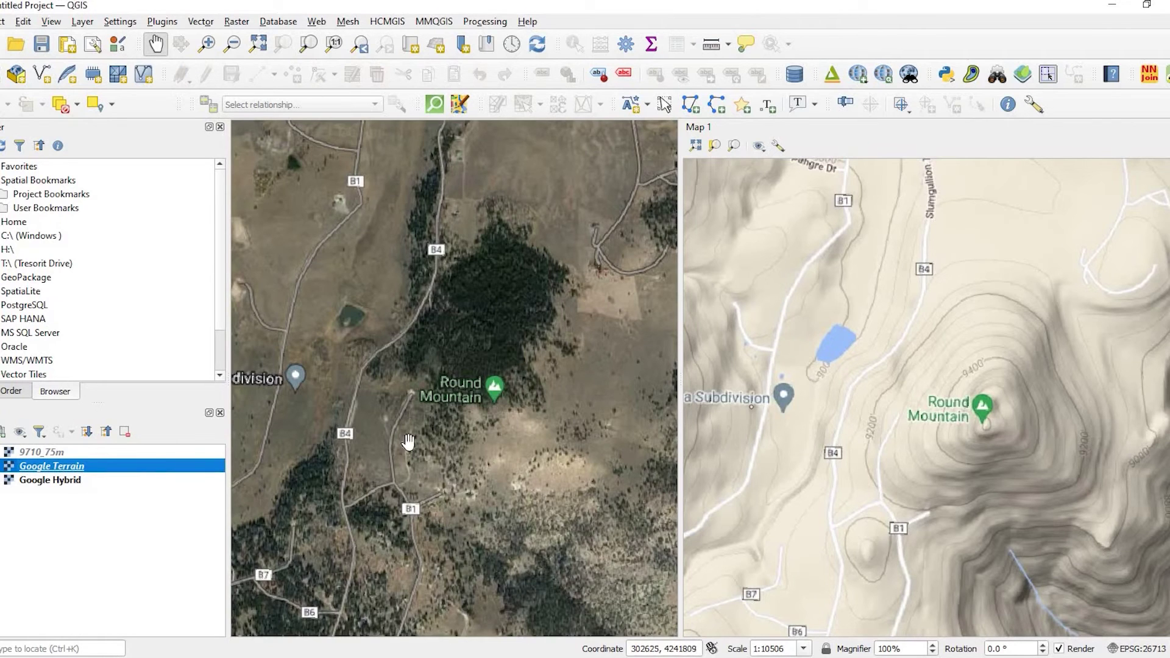
Step: Pan the synchronized map views around Round Mountain to compare satellite imagery with the terrain basemap
drag(537, 306, 544, 372)
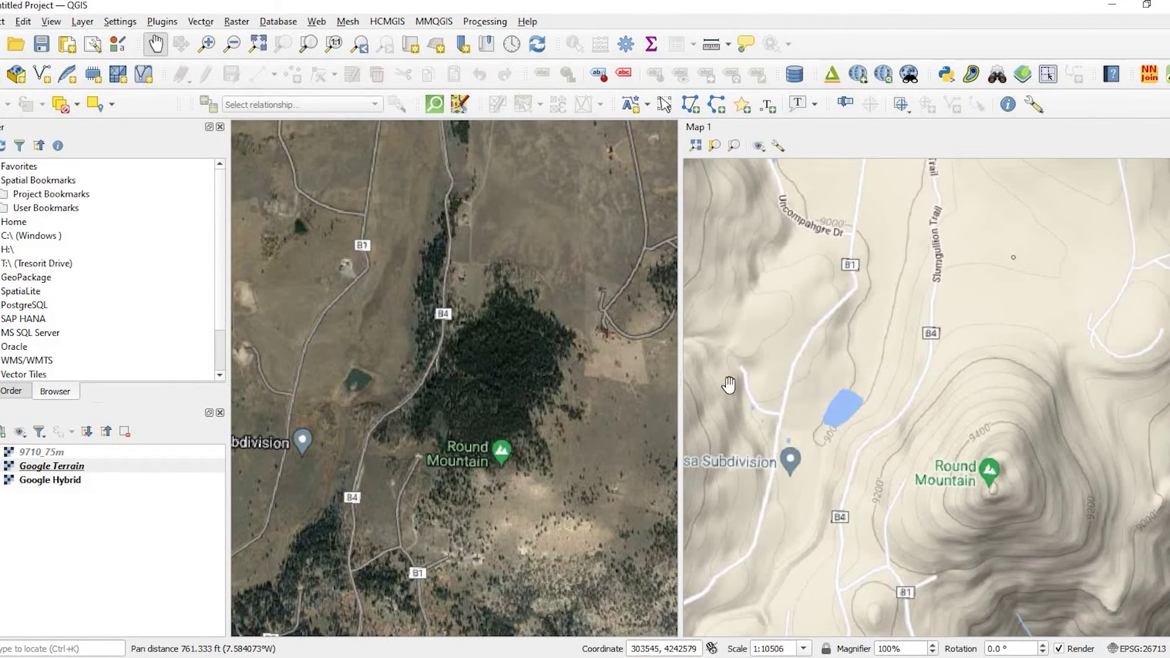
drag(809, 560, 810, 436)
drag(588, 407, 588, 342)
drag(929, 251, 967, 379)
drag(566, 307, 484, 198)
drag(507, 318, 407, 324)
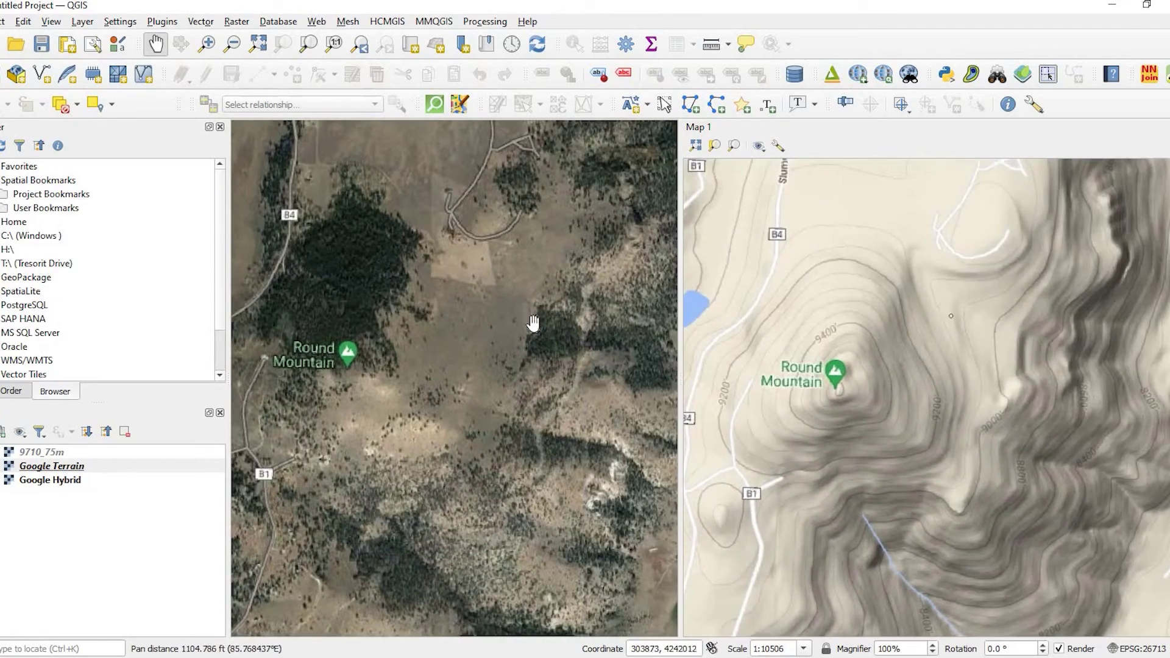
drag(411, 276, 455, 297)
Step: Add the SampleData.shp shapefile from the QGIS_split_screen folder to the project as a vector layer
click(84, 19)
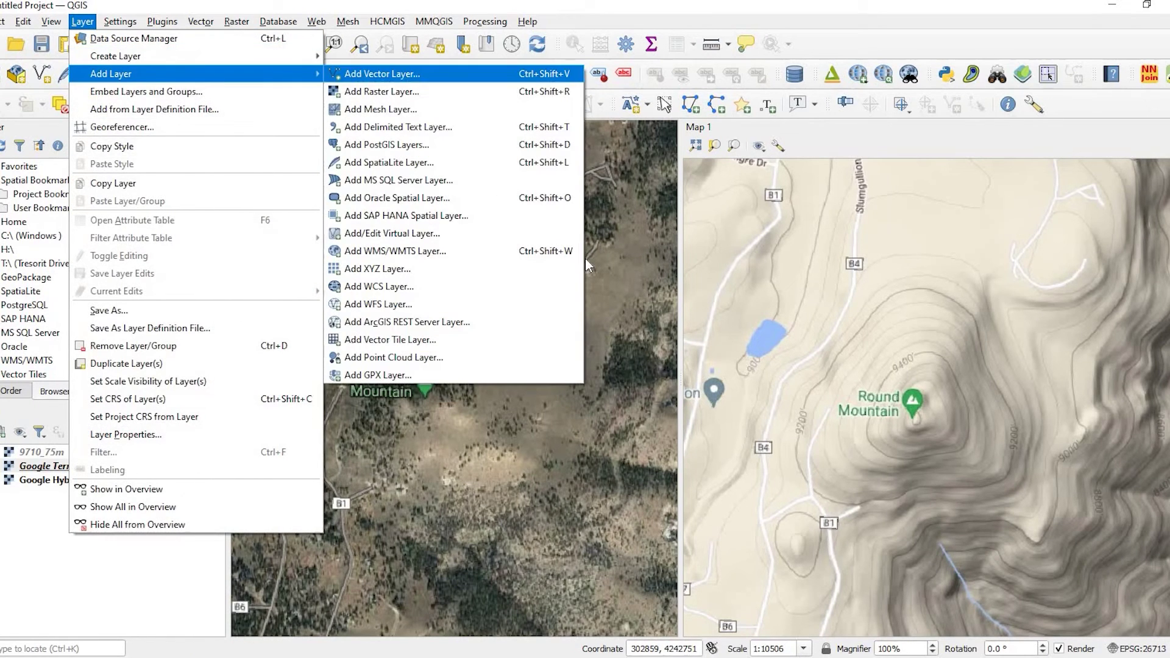
click(904, 247)
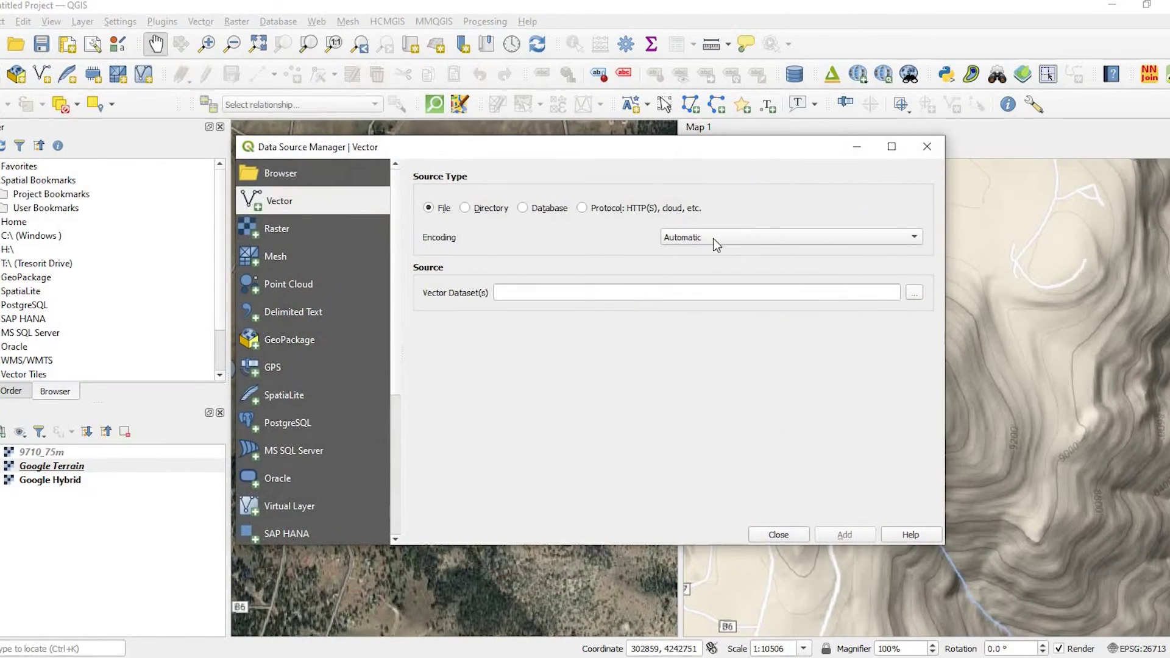
click(913, 293)
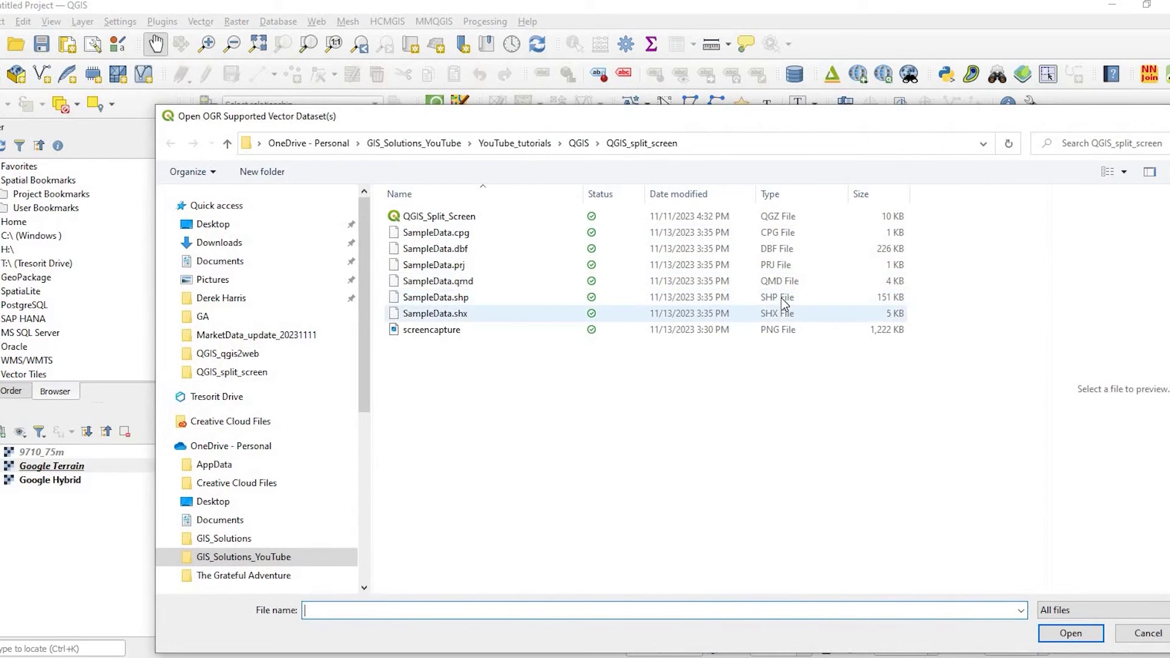
click(435, 297)
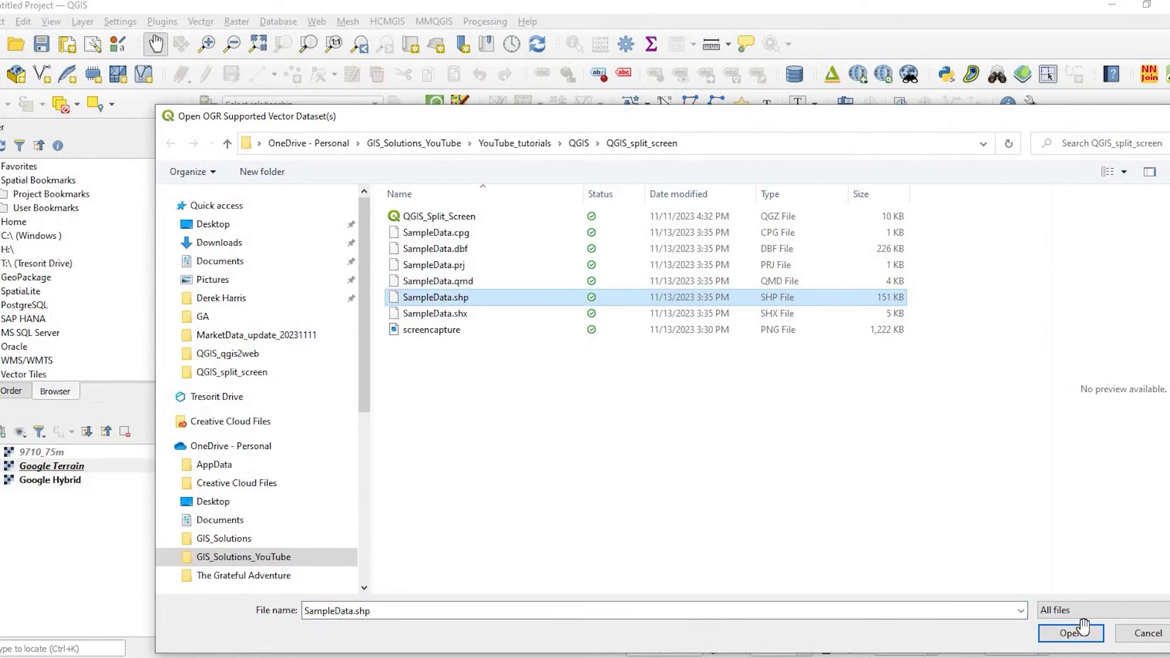
click(1070, 633)
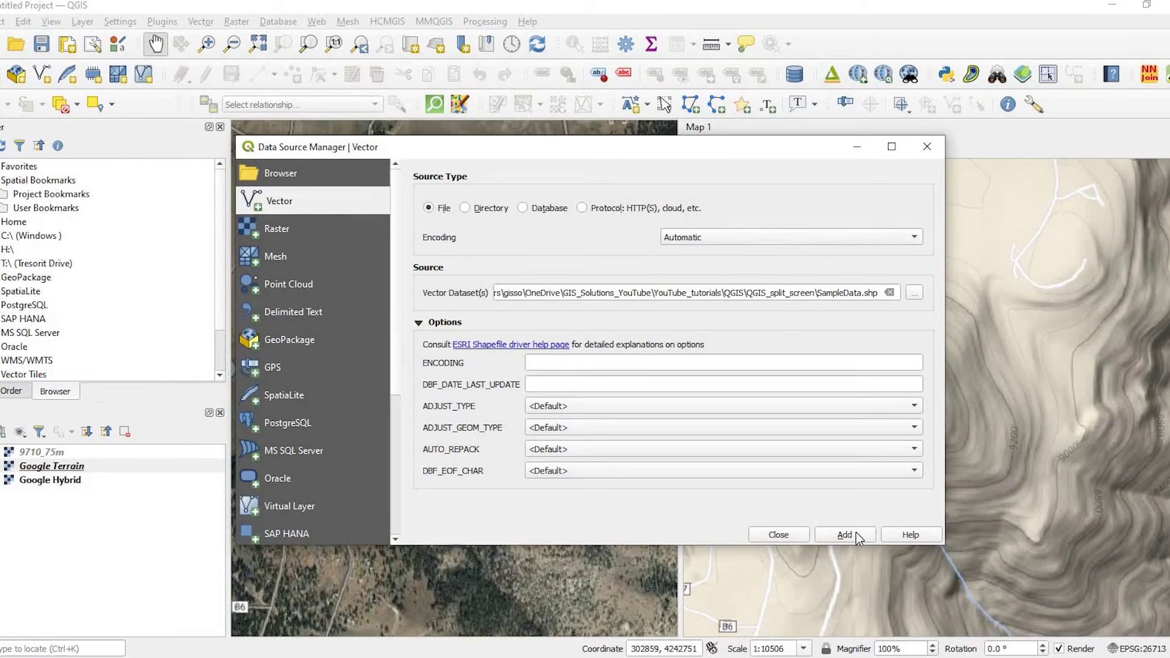
click(841, 534)
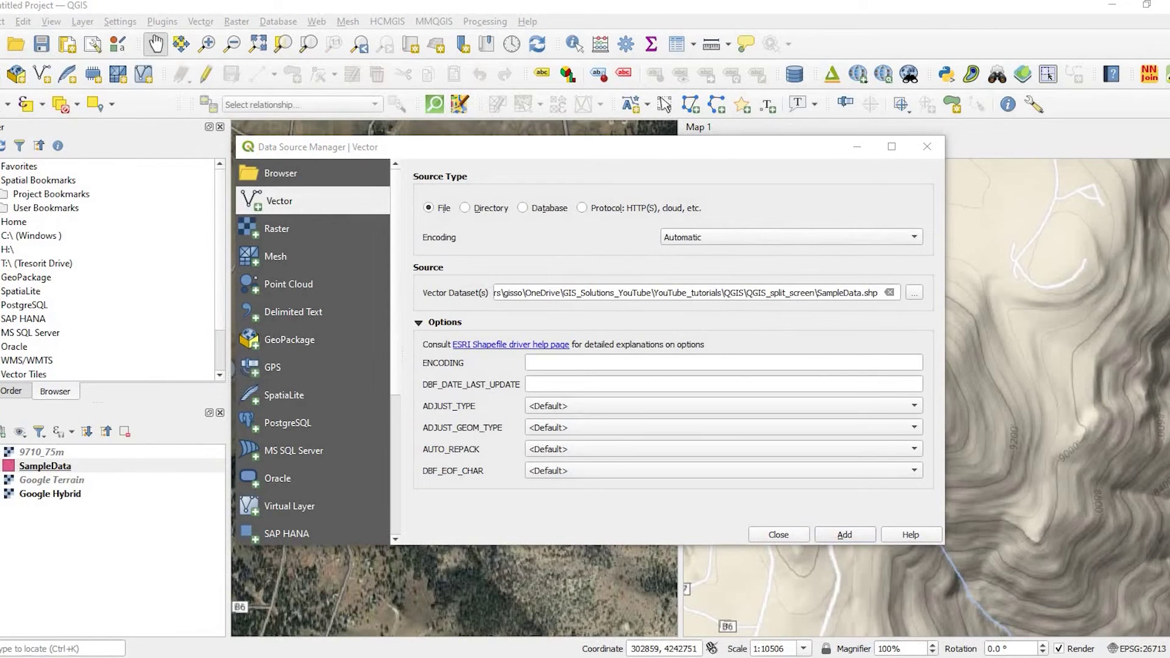
click(783, 534)
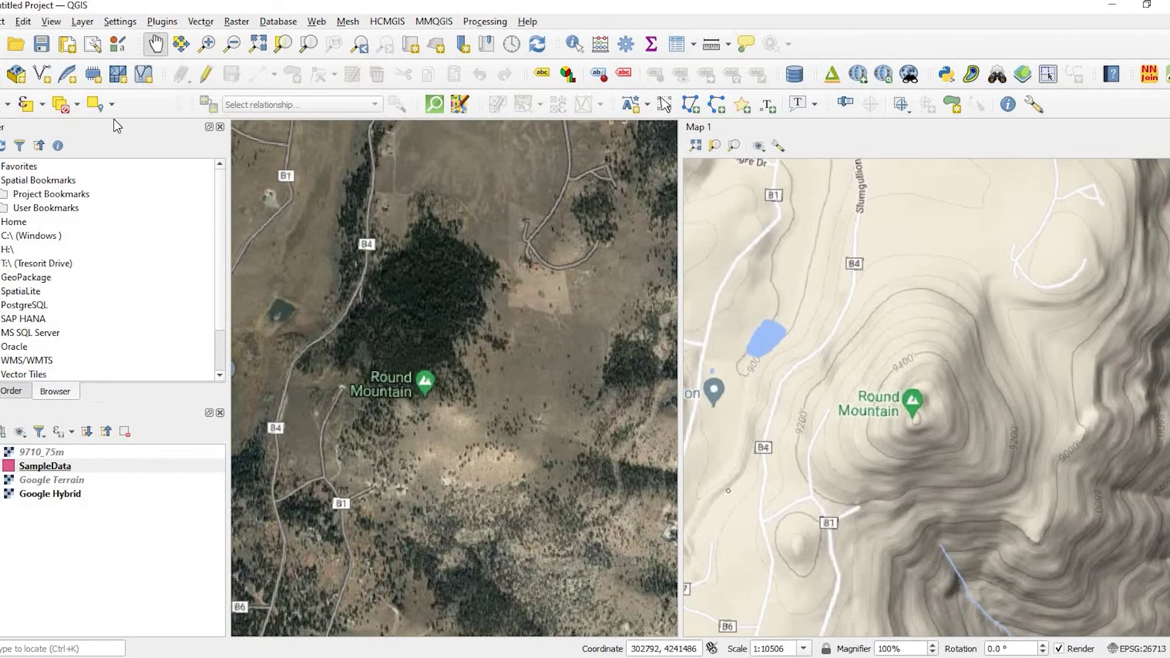
Step: Zoom to the extent of the SampleData layer and inspect its parcels in both map views
right_click(38, 466)
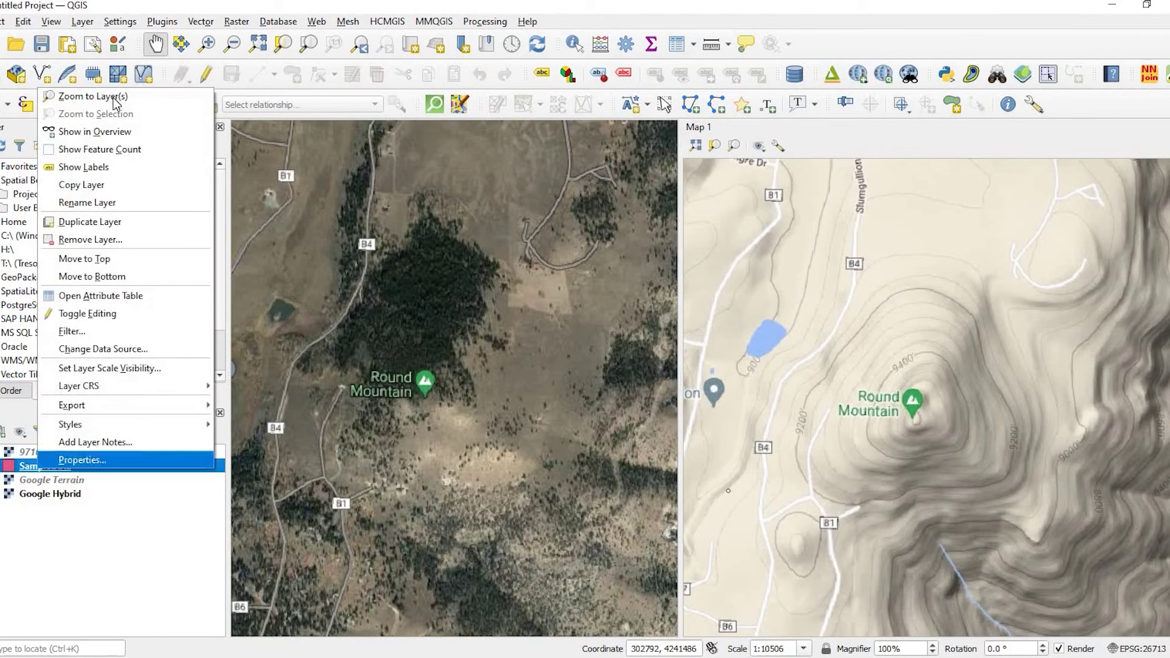
click(91, 97)
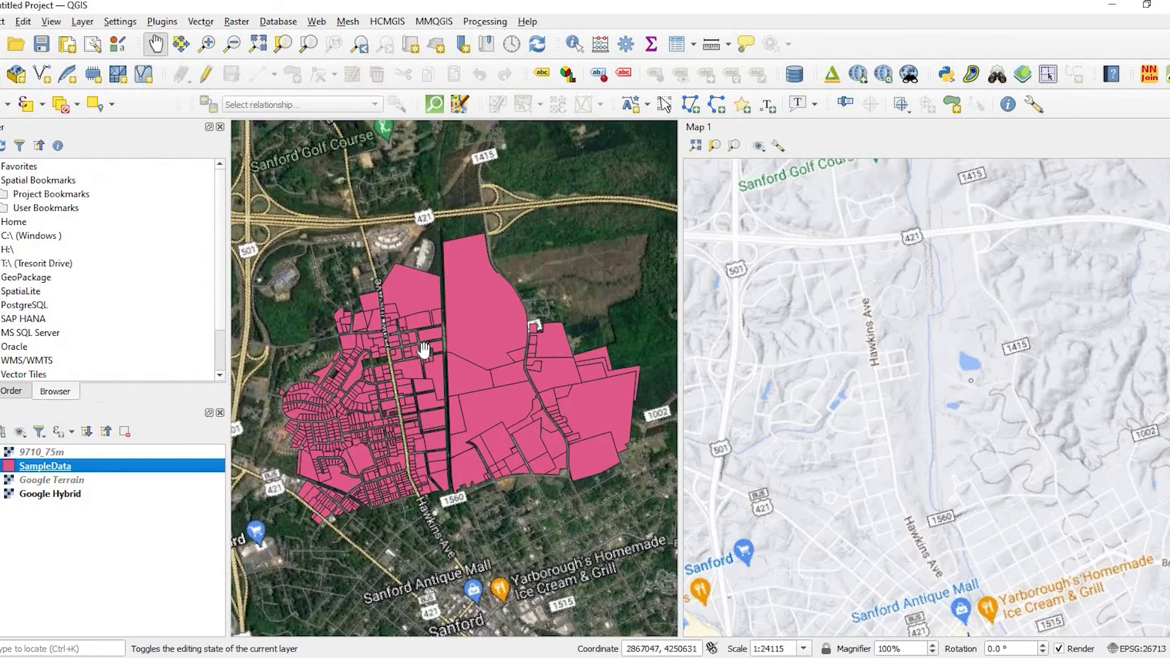
drag(486, 351, 531, 369)
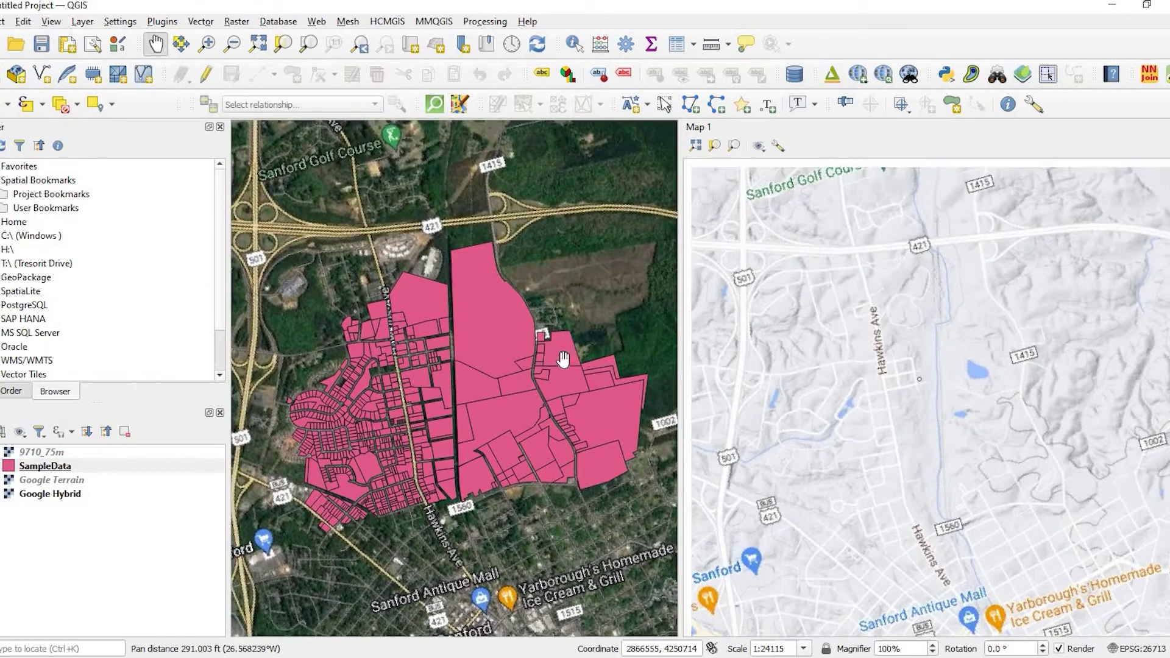
scroll(510, 386, up, 1)
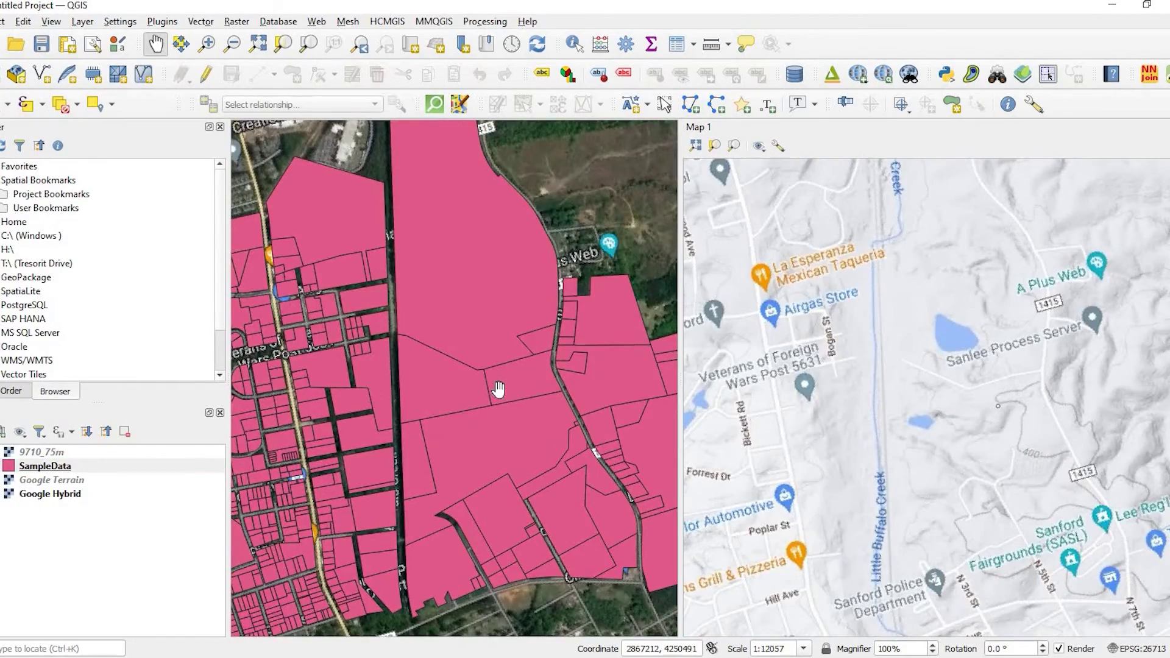
scroll(442, 418, down, 1)
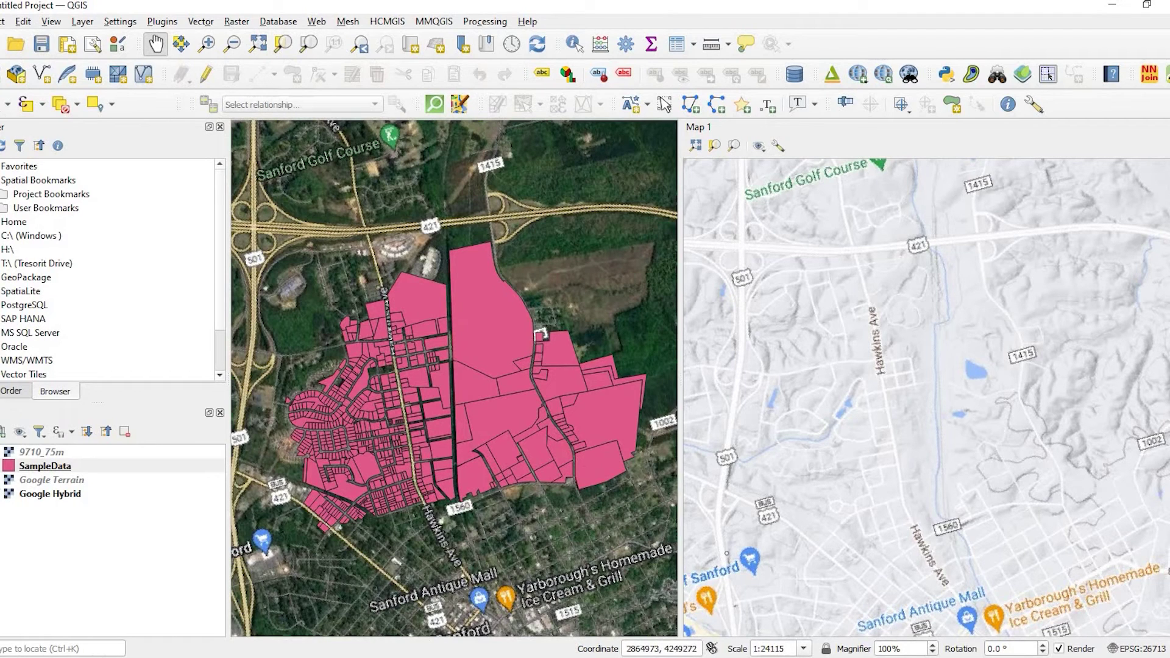
Step: Display Google Terrain instead of Google Hybrid beneath SampleData and save this visibility as a new map theme named vectordata
click(0, 480)
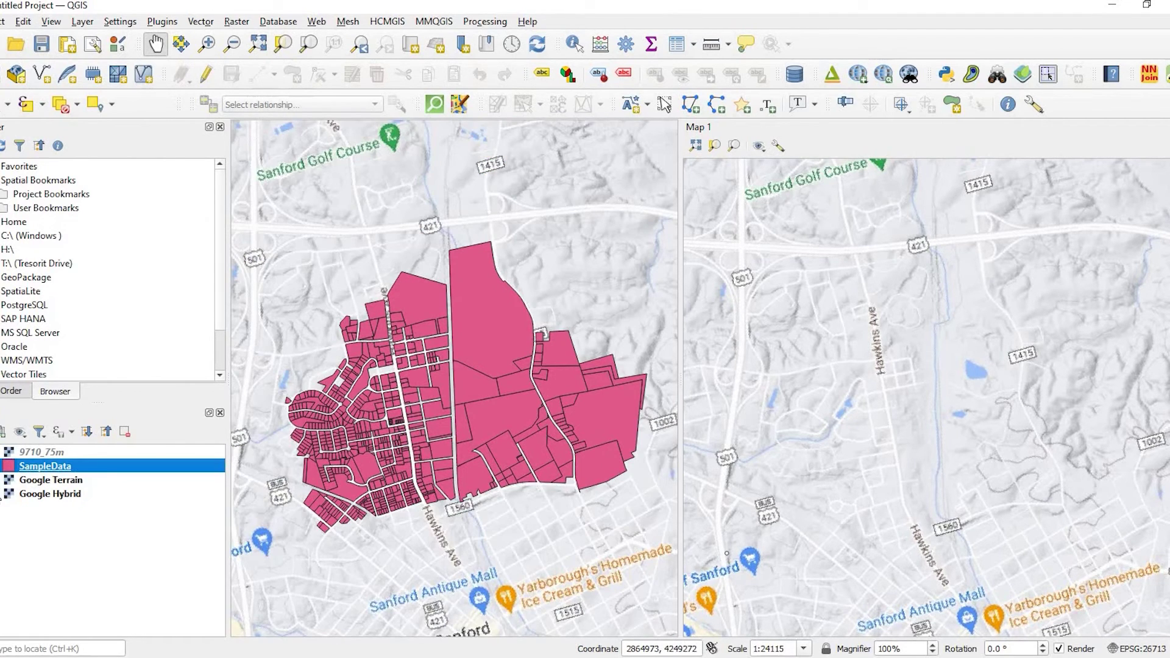
click(2, 490)
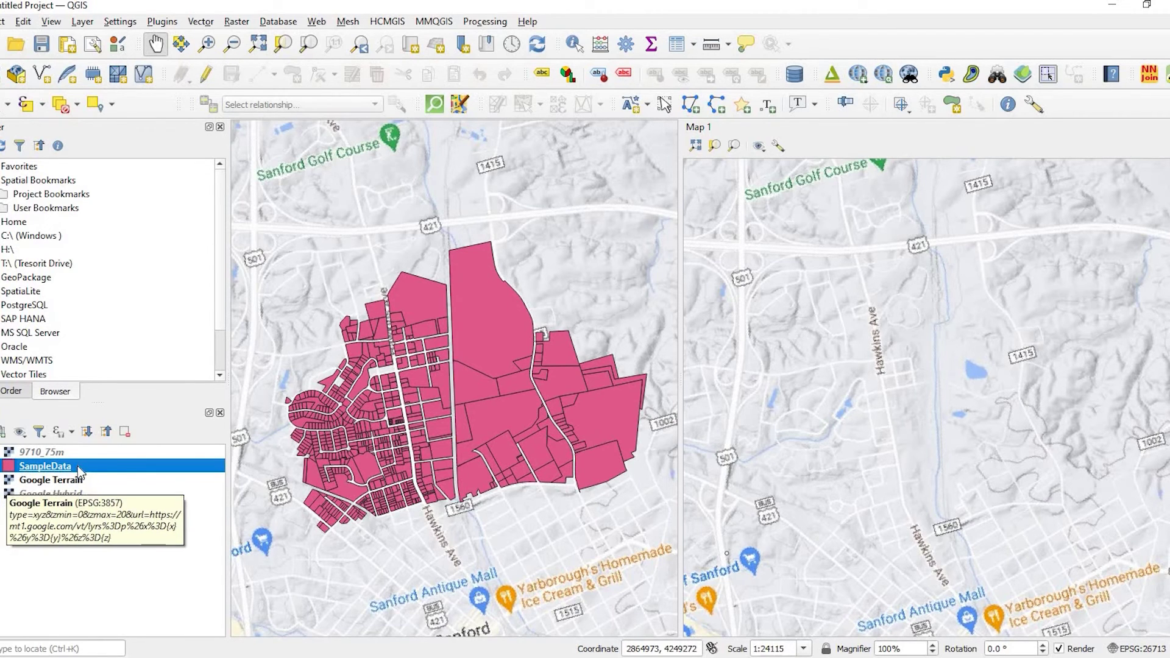
click(20, 432)
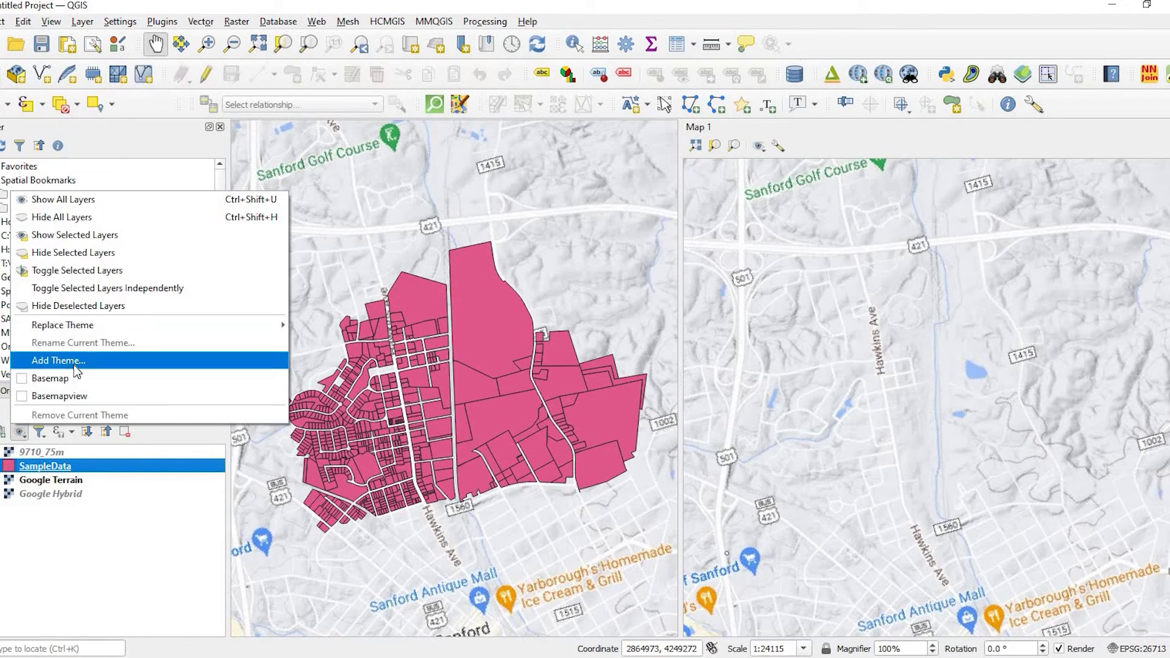
click(18, 439)
click(19, 437)
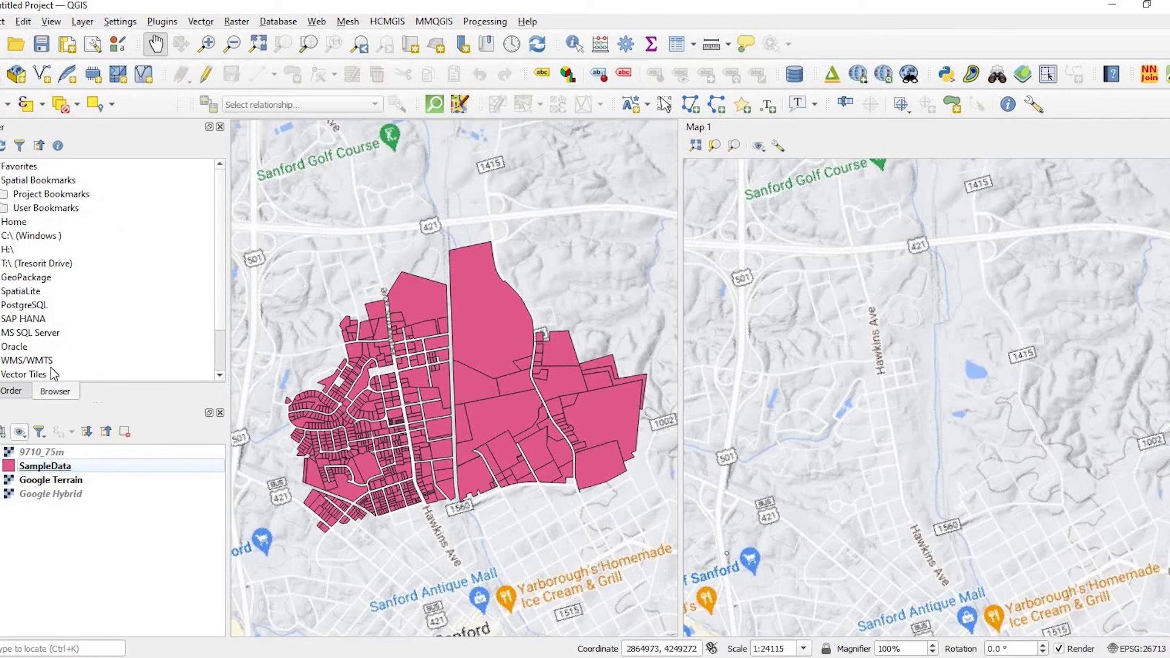
click(109, 360)
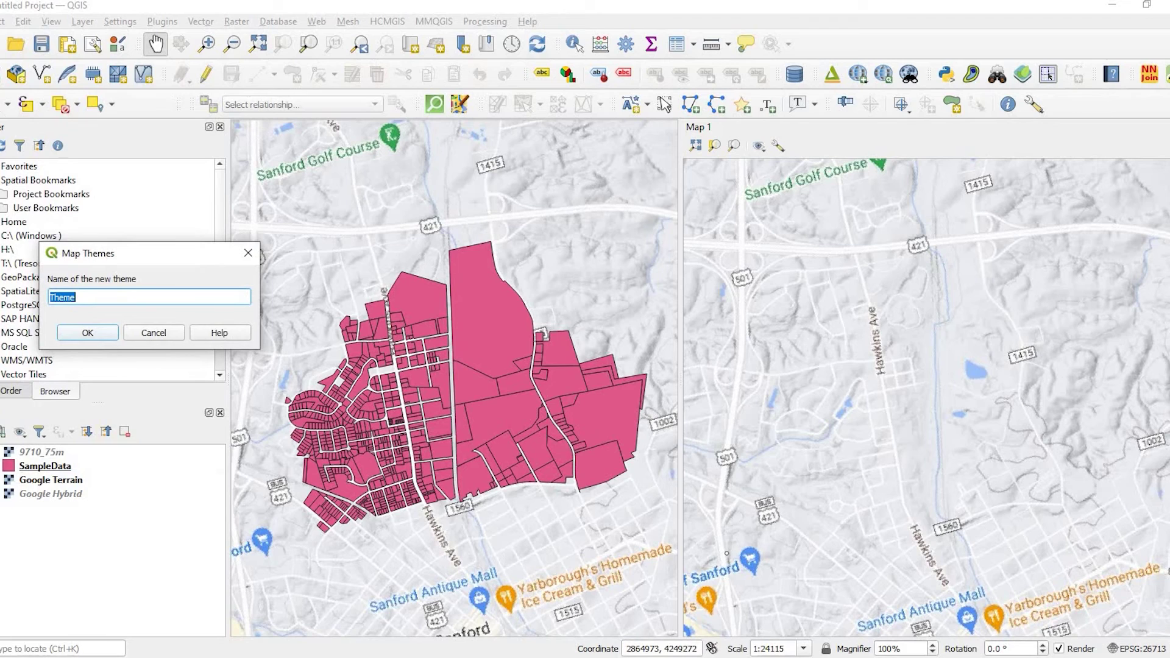
text(vectordata)
click(103, 335)
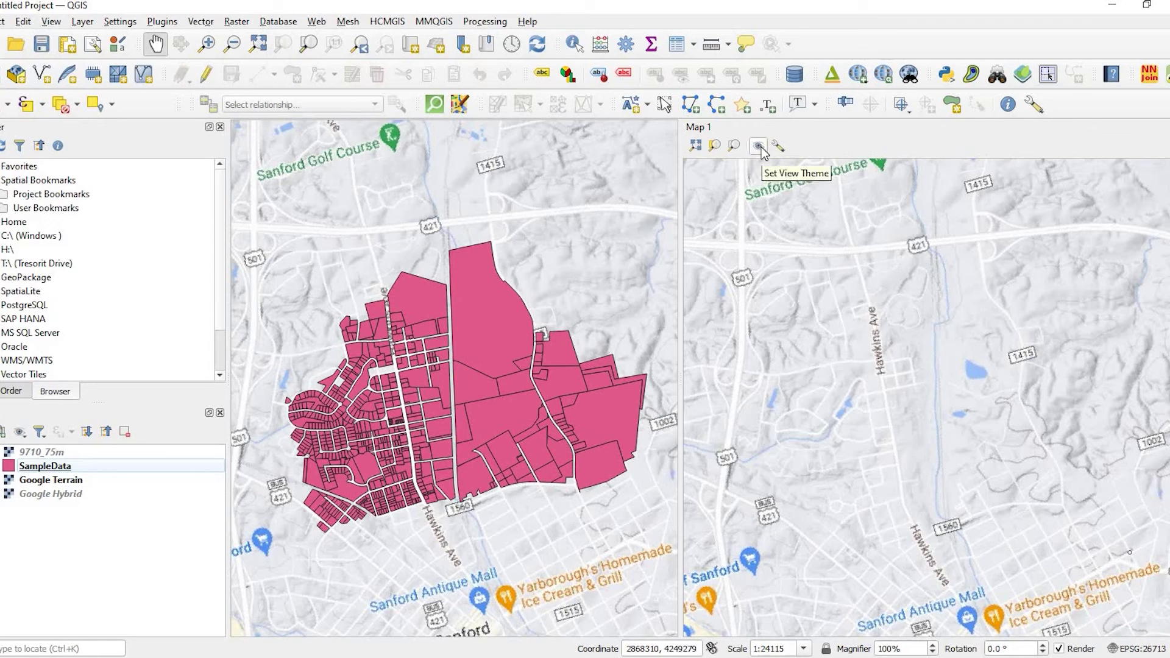
Step: Apply the vectordata theme to the Map 1 view and check the parcels by panning both views
click(759, 147)
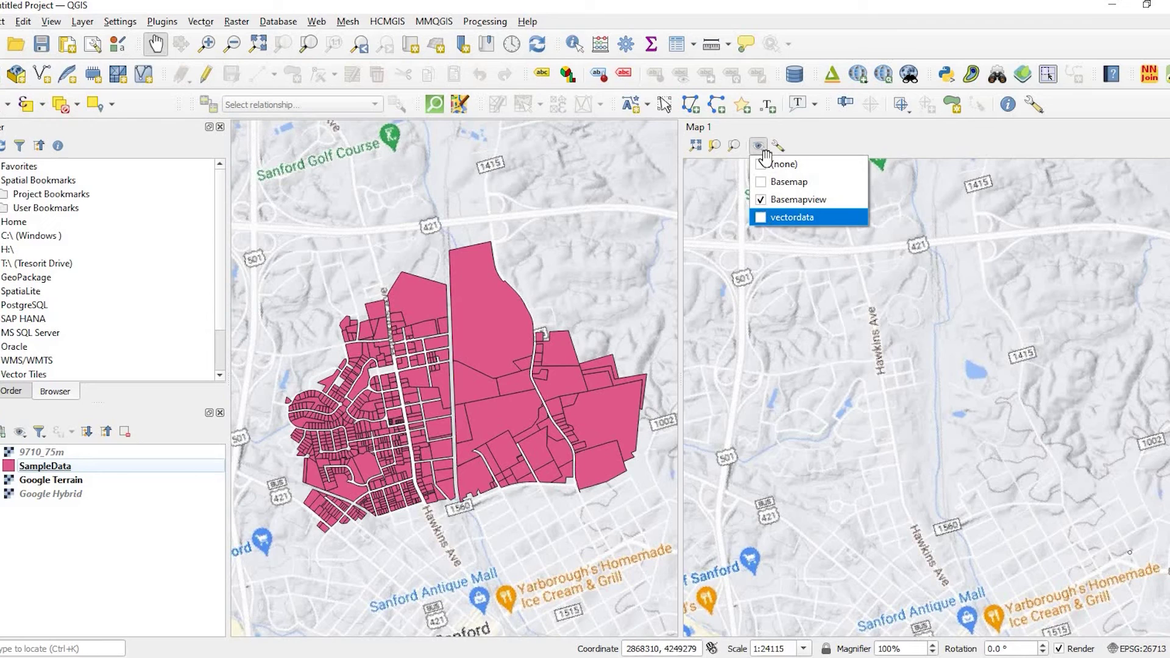
click(766, 197)
click(759, 146)
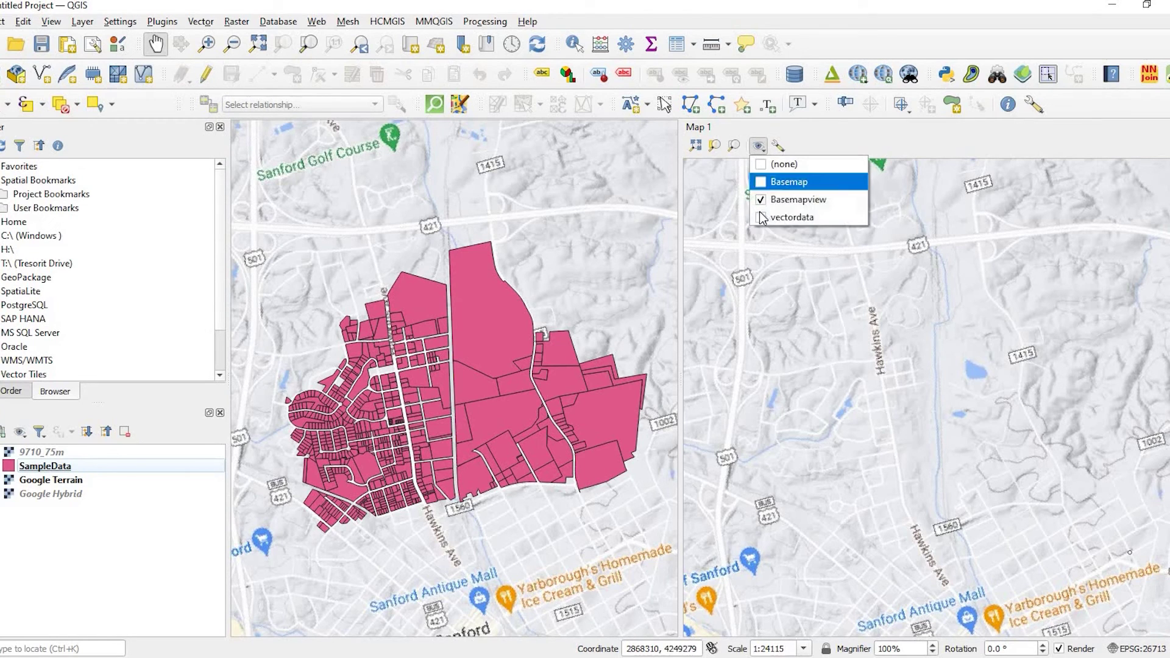
click(792, 217)
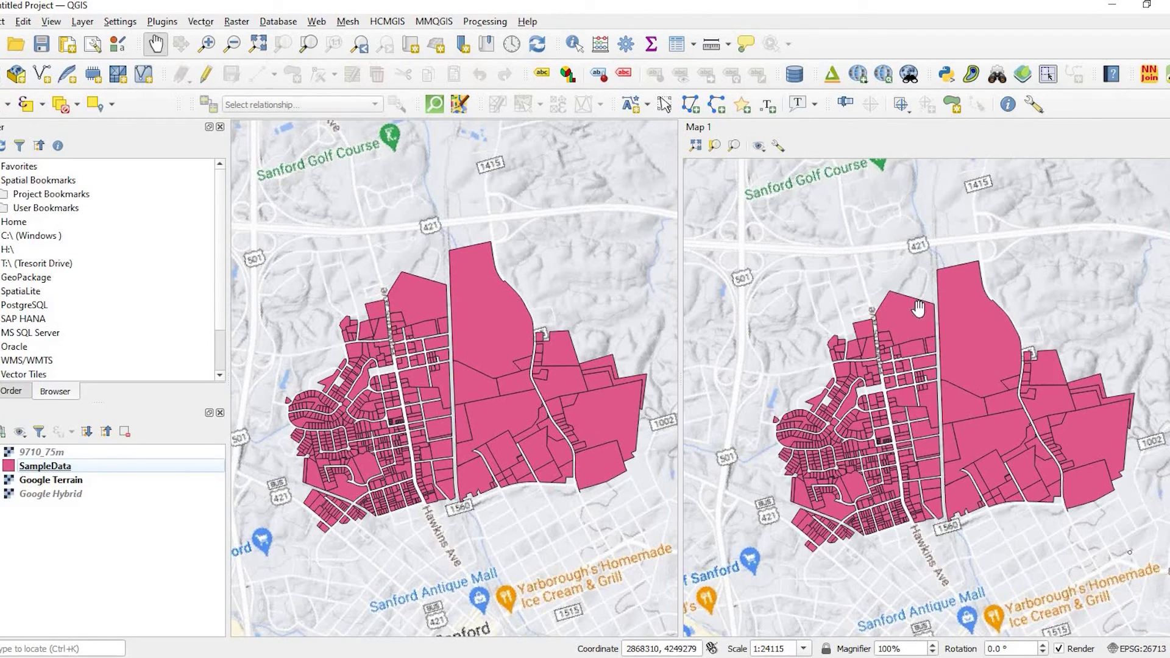
drag(949, 343, 969, 238)
drag(466, 372, 484, 267)
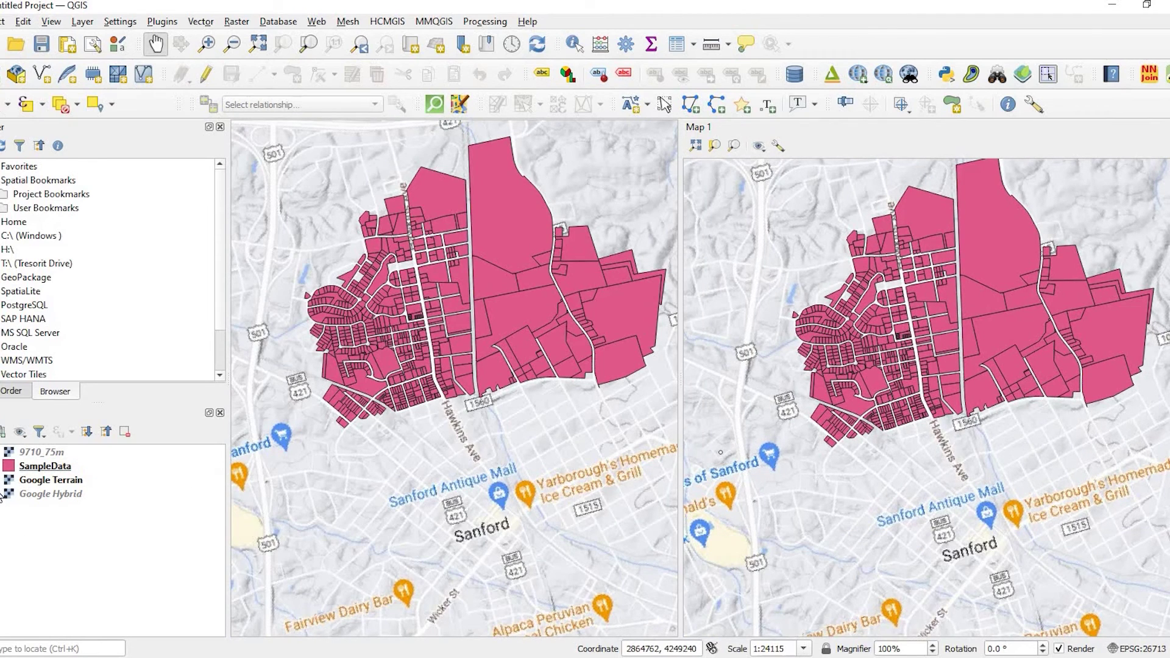
Step: Switch the main map's basemap beneath the parcels from Google Terrain to Google Hybrid
click(2, 495)
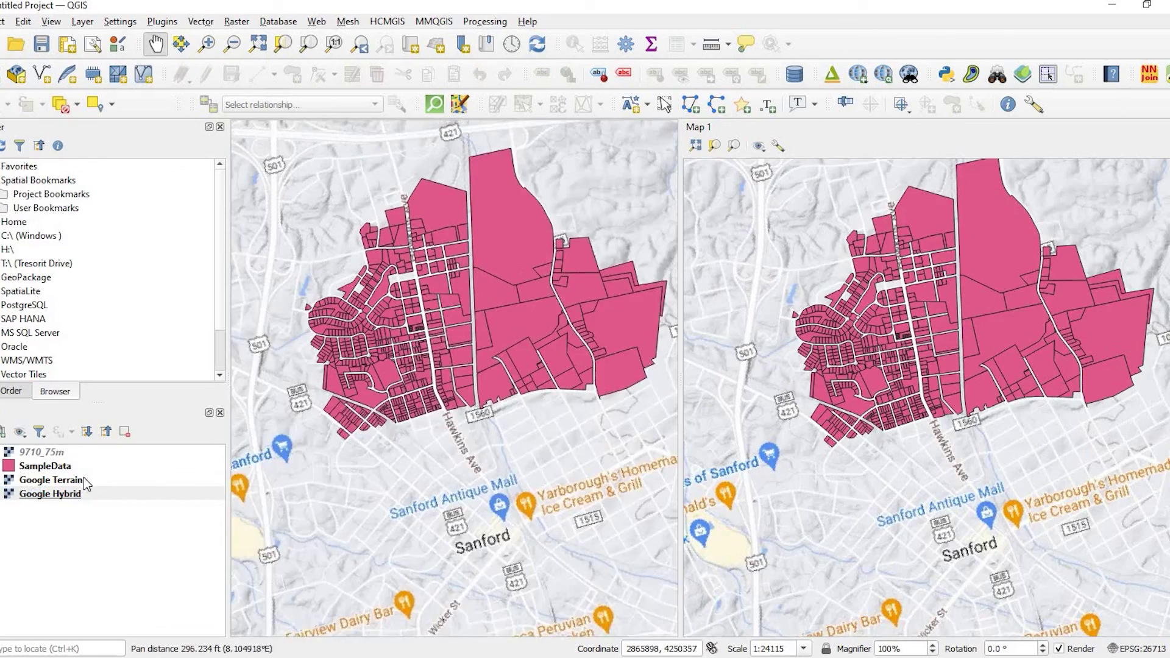
drag(369, 299, 347, 373)
click(1, 481)
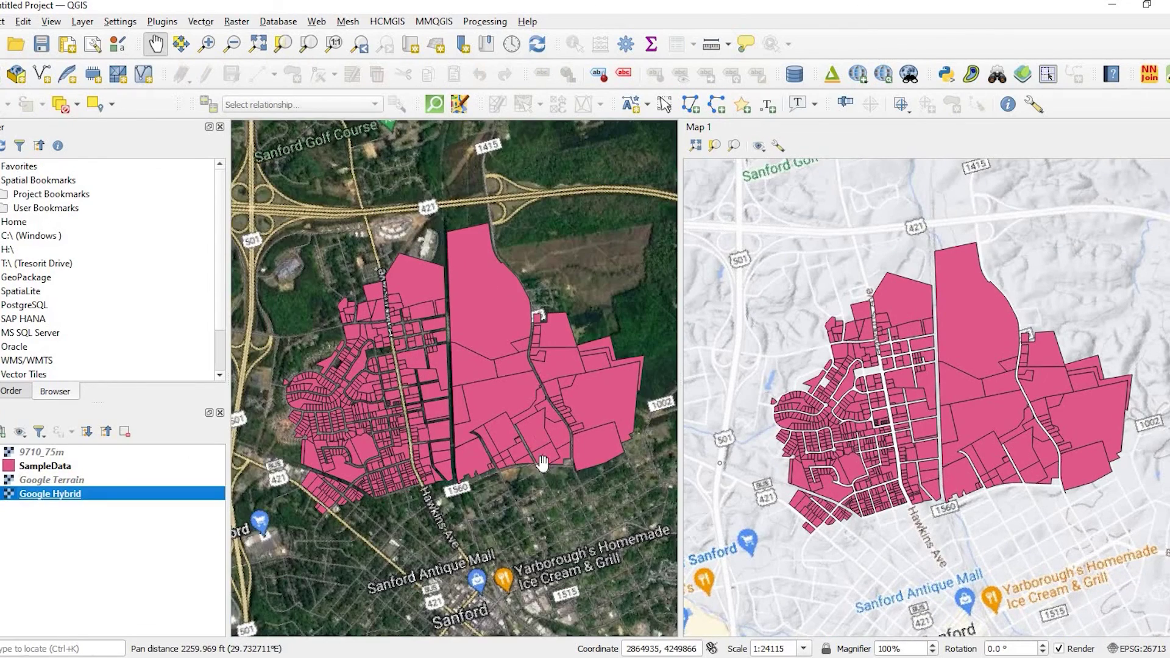
Step: Pan the main map around the SampleData parcels to compare them over satellite and terrain basemaps
drag(542, 374, 523, 446)
drag(612, 449, 598, 505)
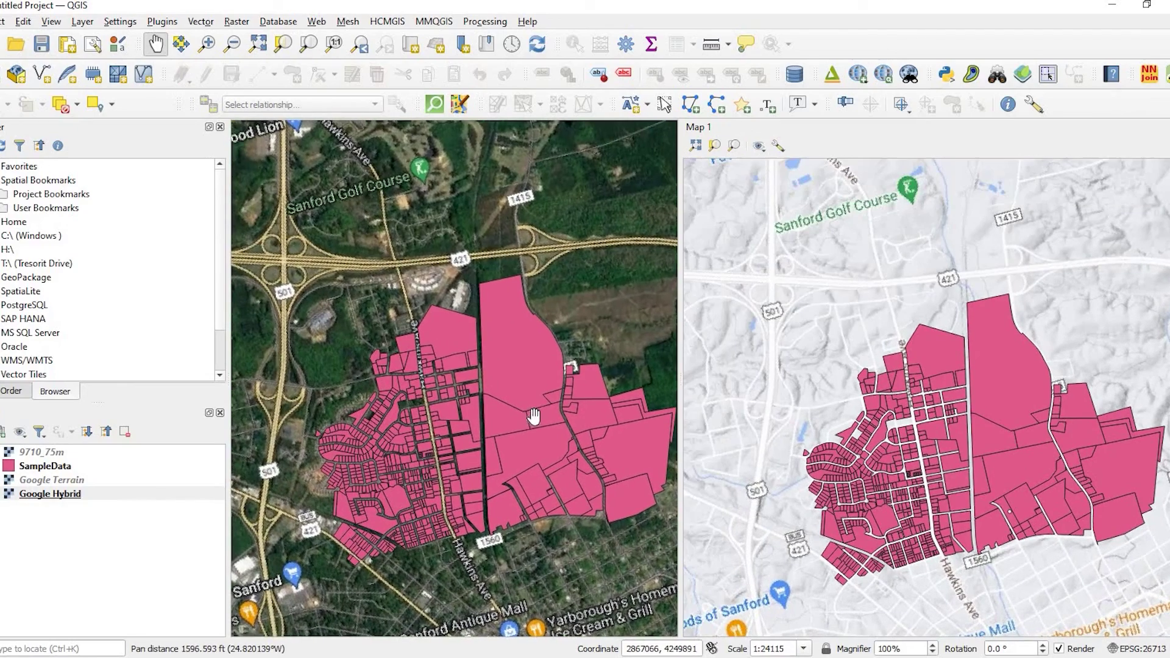
drag(492, 467, 456, 519)
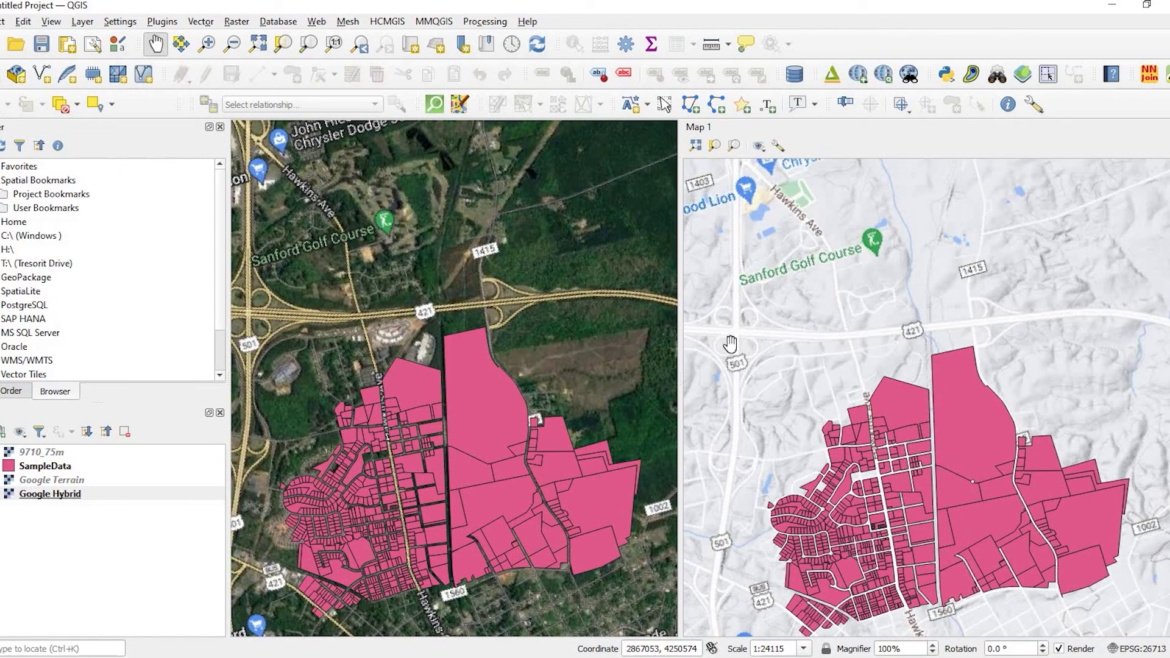
drag(444, 448, 417, 307)
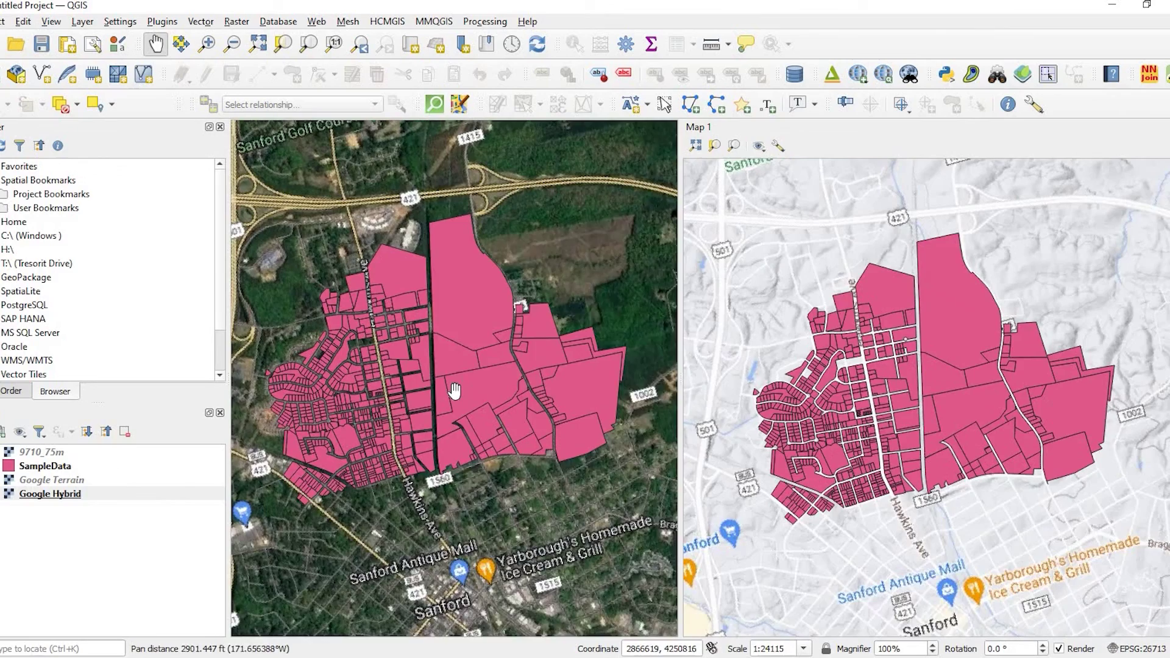
drag(409, 369, 451, 393)
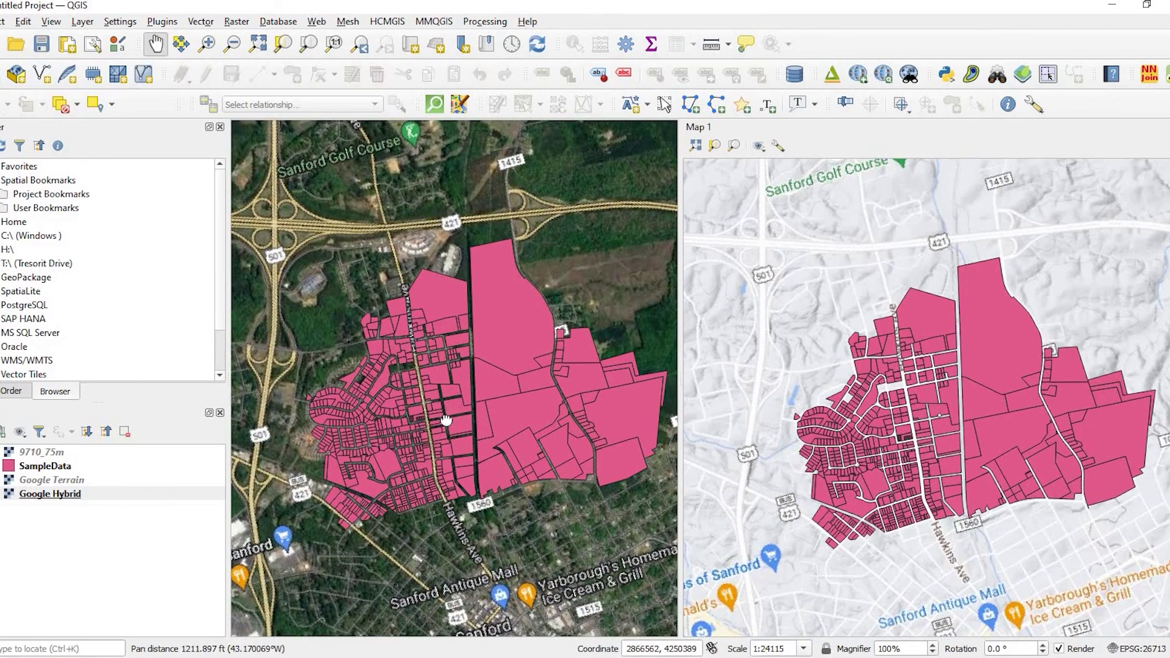
drag(423, 453, 420, 466)
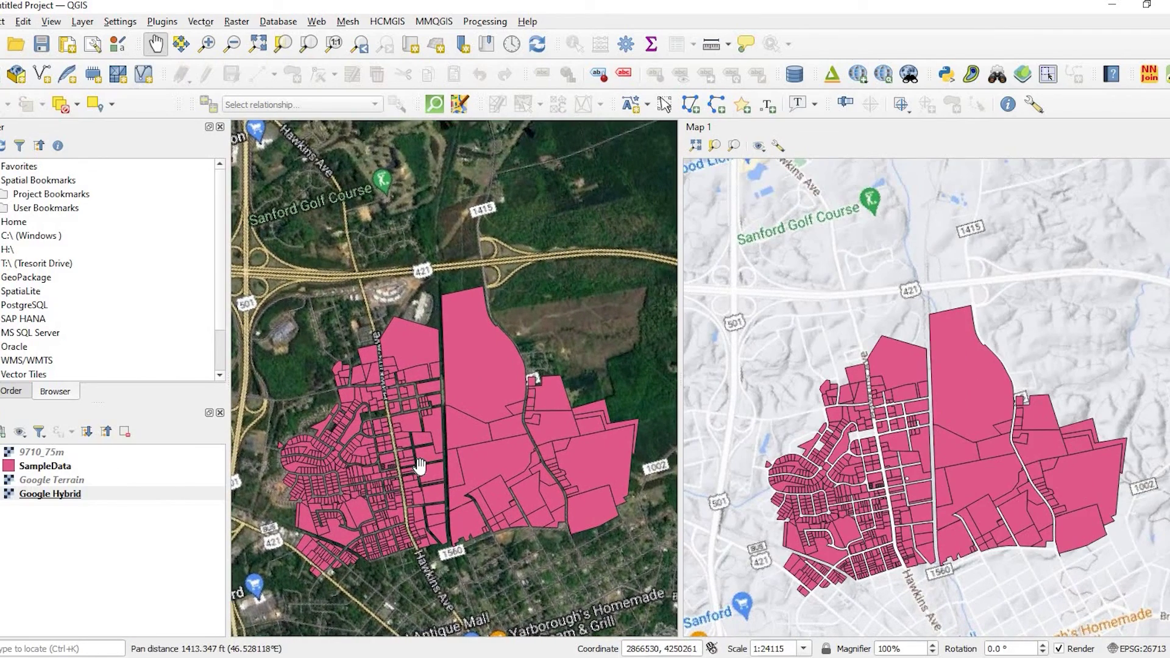